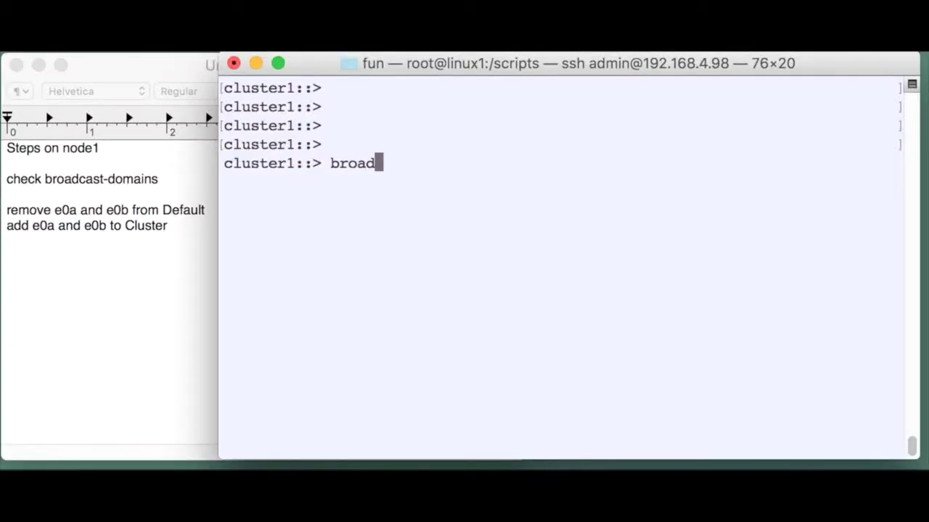
List the broadcast domains, then remove cluster1-01:e0a and cluster1-01:e0b from the Default domain.
type("cast-domain")
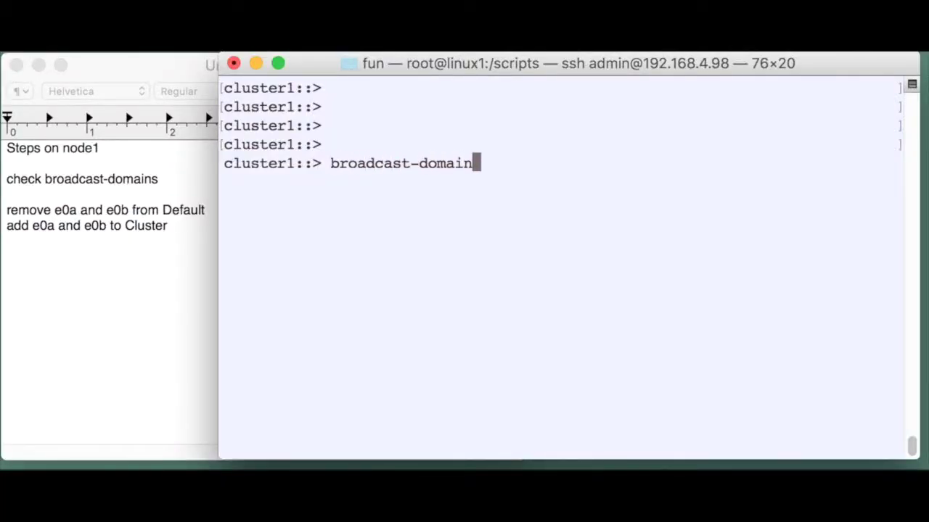
type(" show")
key("Return")
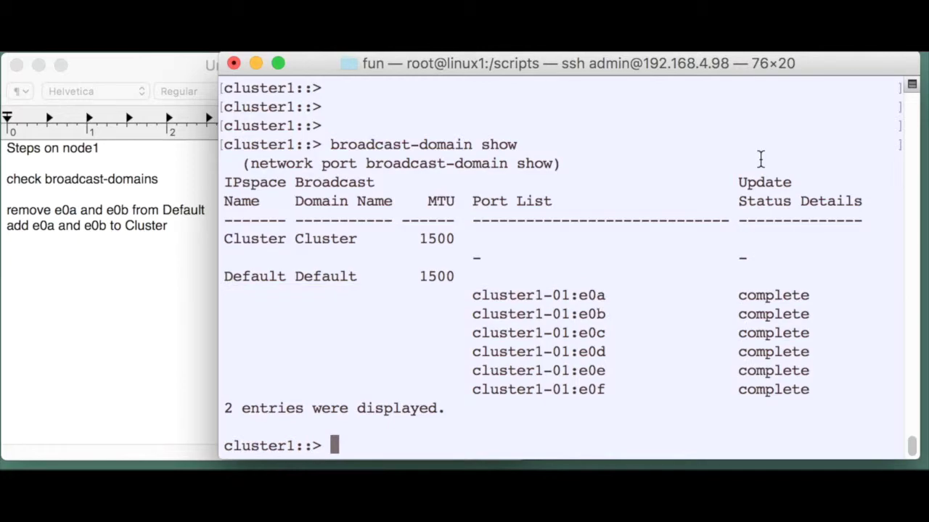
type("broadcast-domain remo")
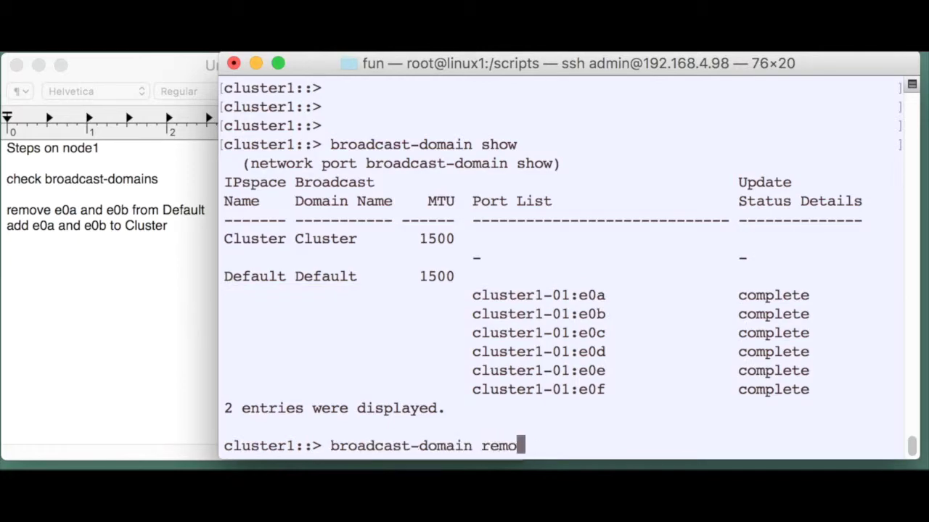
type("ve-ports ")
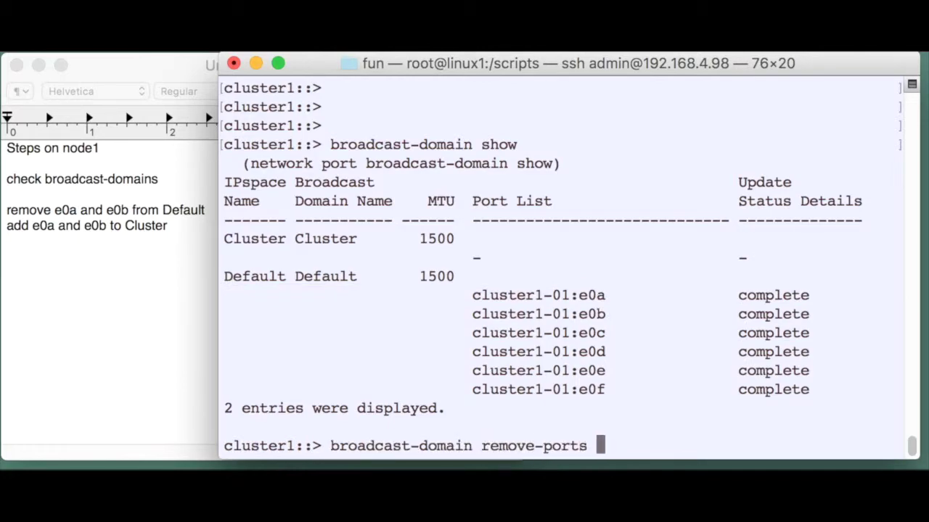
type("-broadcast-domain Default -ports c")
key("Tab")
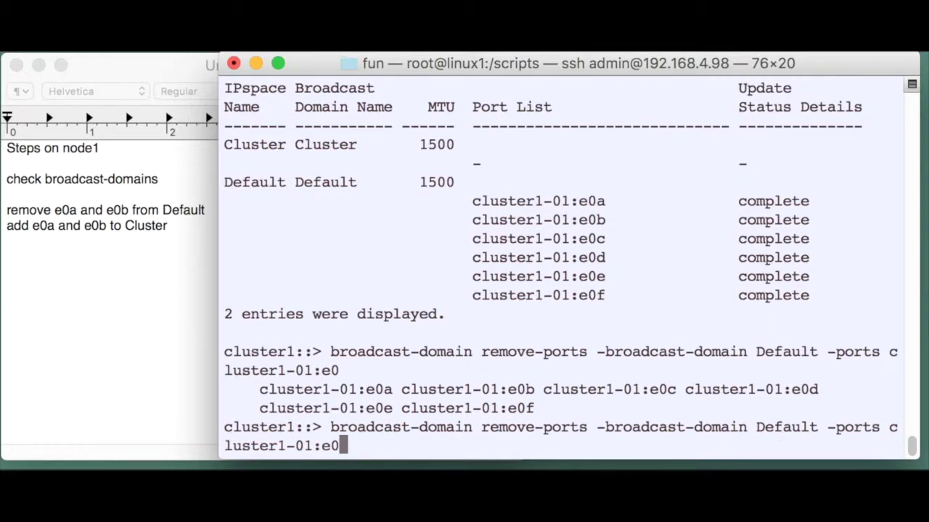
type("a,c")
key("Tab")
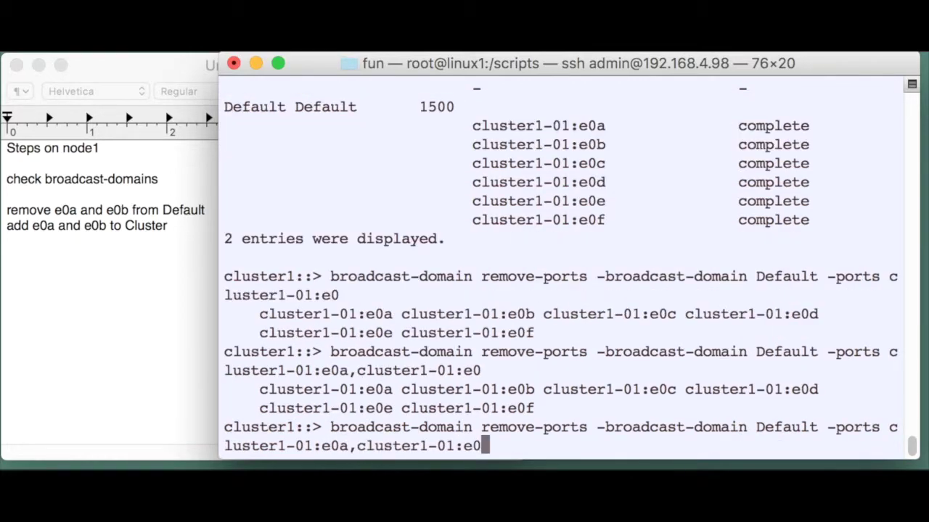
type("b")
key("Return")
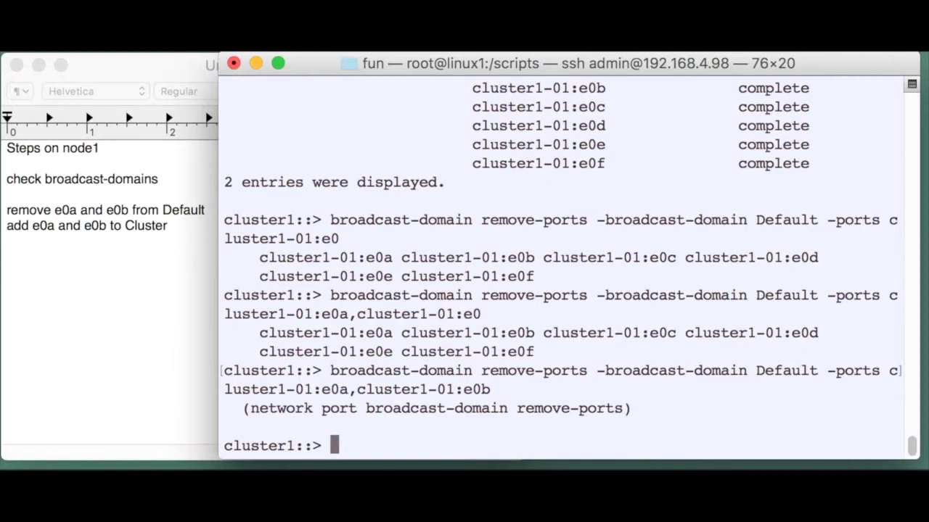
Confirm the removal, then add cluster1-01:e0a and e0b to the Cluster broadcast domain in IPspace Cluster.
type("broadc")
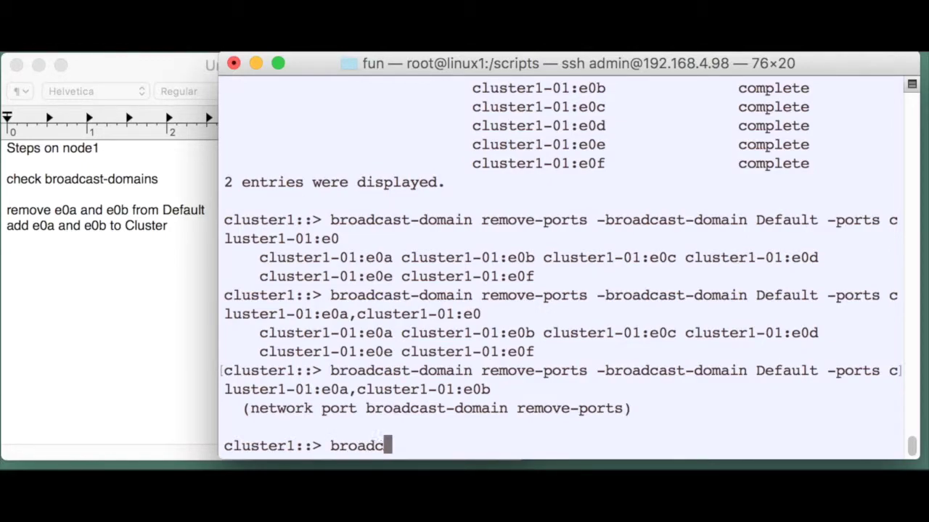
type("ast-domain show")
key("Return")
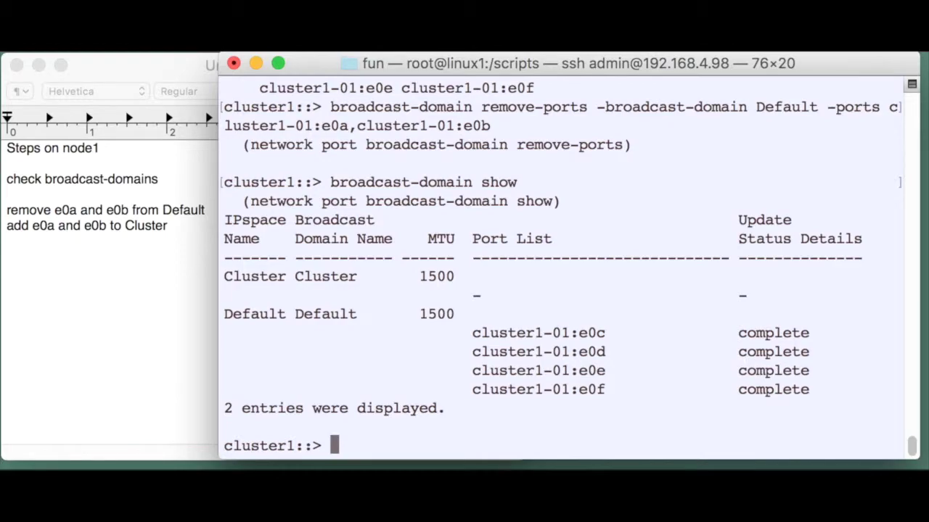
type("broad")
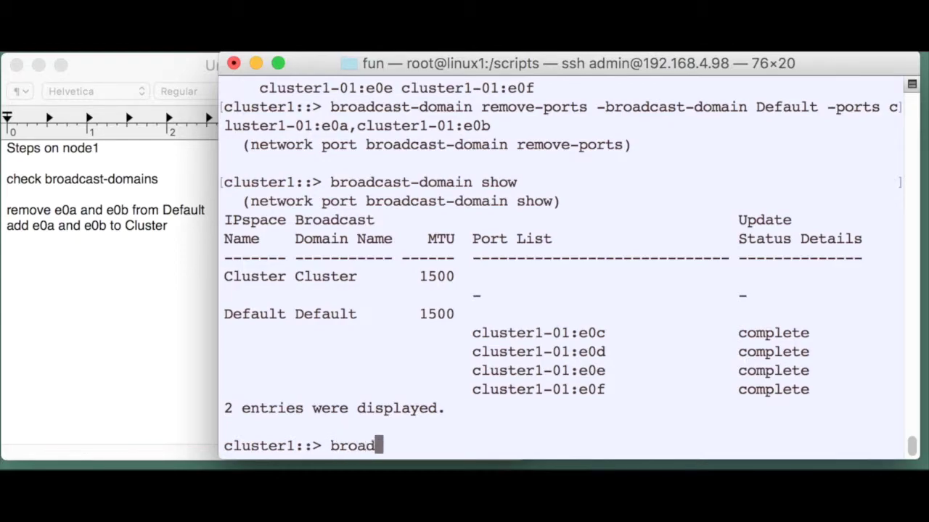
type("cast-domain add-ports -")
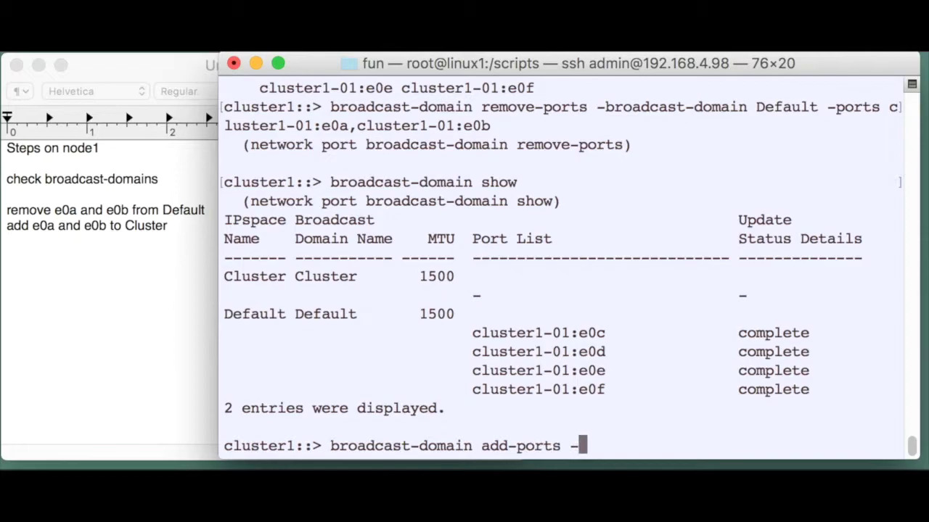
type("broadcast-domain ")
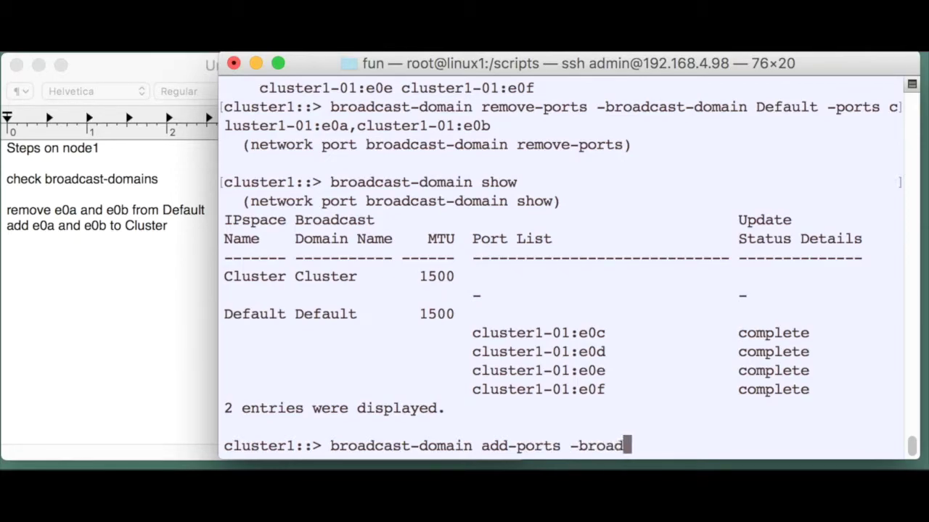
type("Cluster -ipspace Cl")
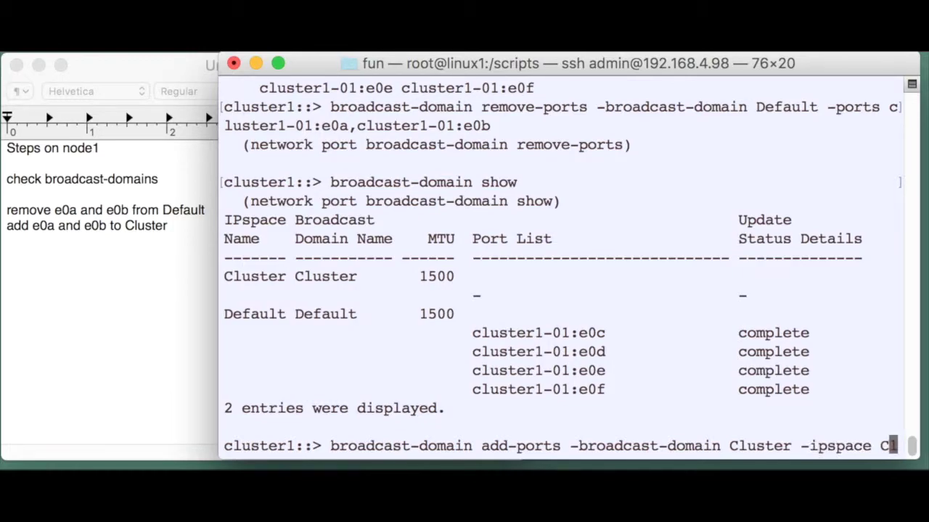
type("uster ")
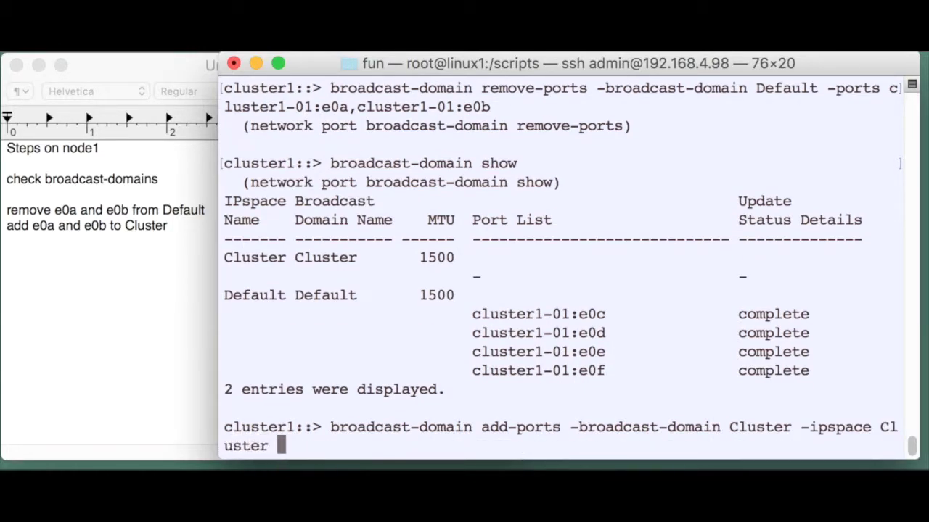
type("-ports cluster1-01:e0")
key("Tab")
type("a")
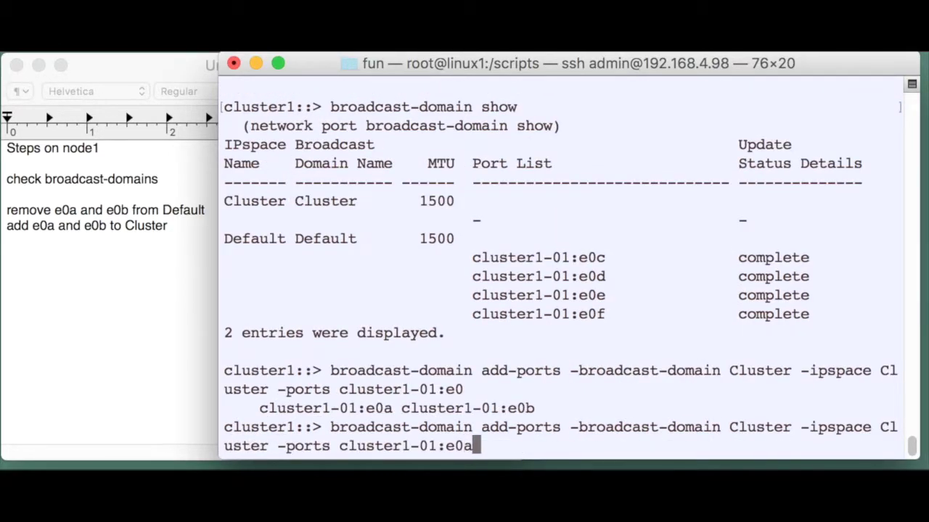
type(",")
key("Tab")
type("b")
key("Return")
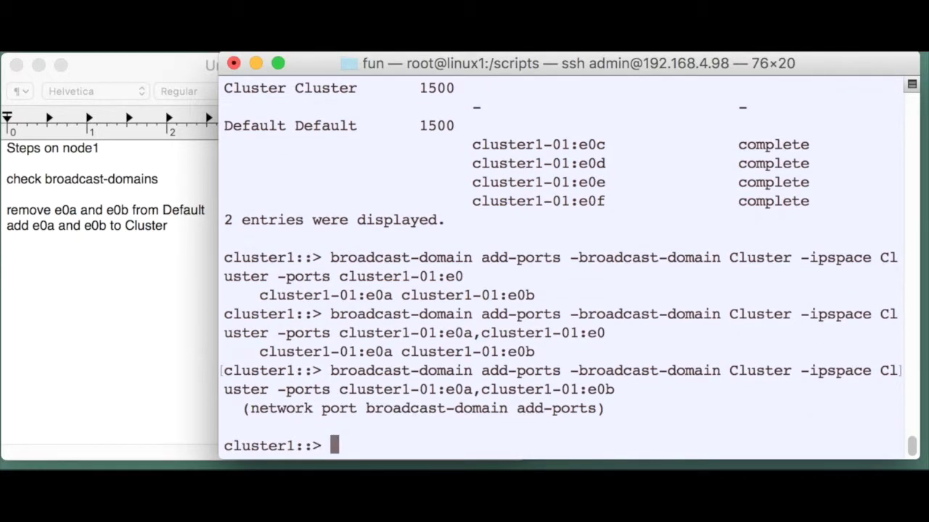
List the broadcast domains to verify e0a and e0b now belong to Cluster.
type("broadcast-domain show")
key("Return")
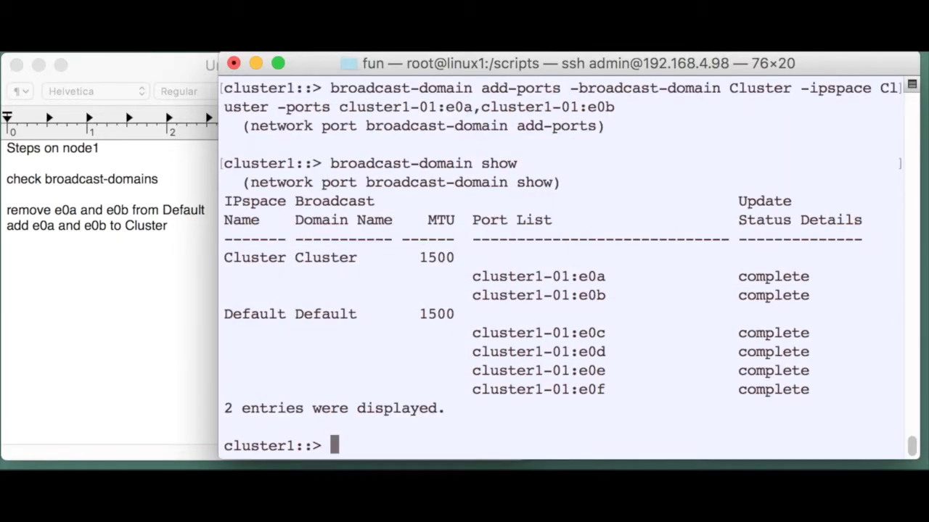
key("Return")
key("Return")
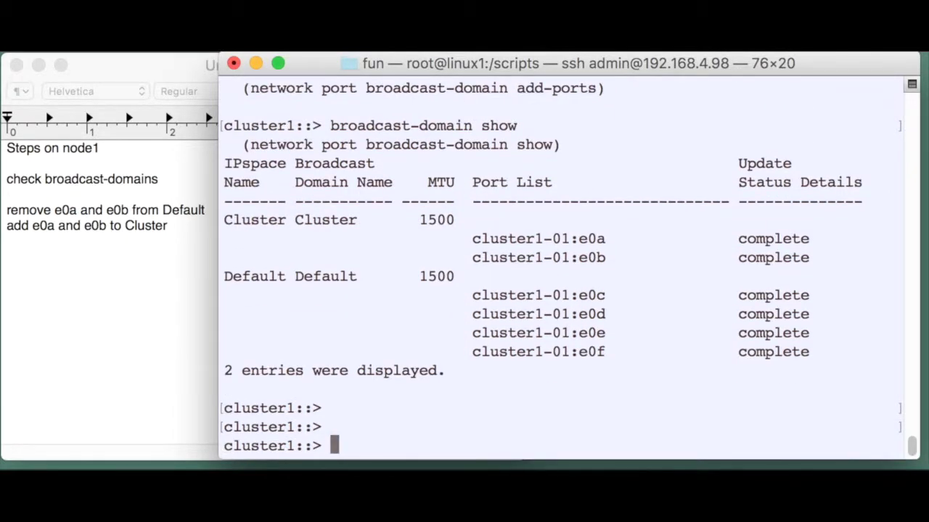
Select the Cluster domain's MTU 1500 value and restore the CMode_licenses_9.4.txt window.
double_click(441, 220)
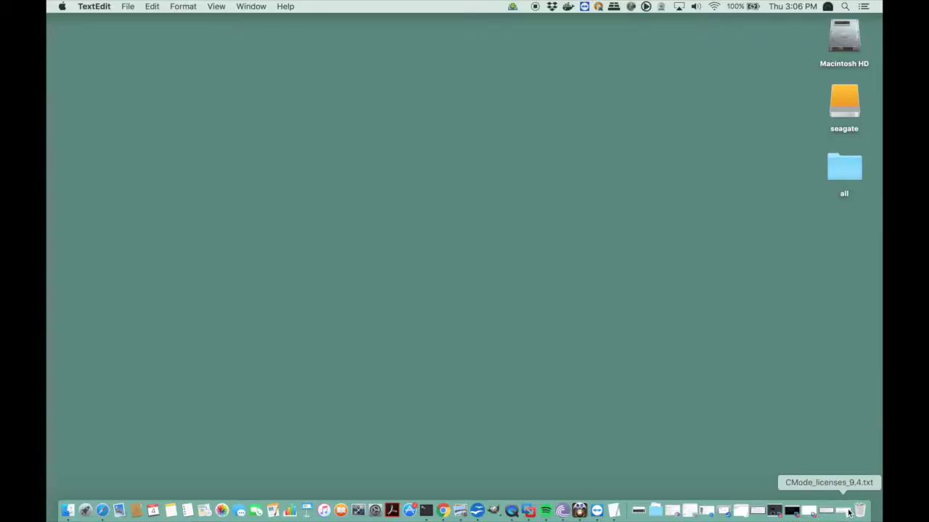
left_click(441, 438)
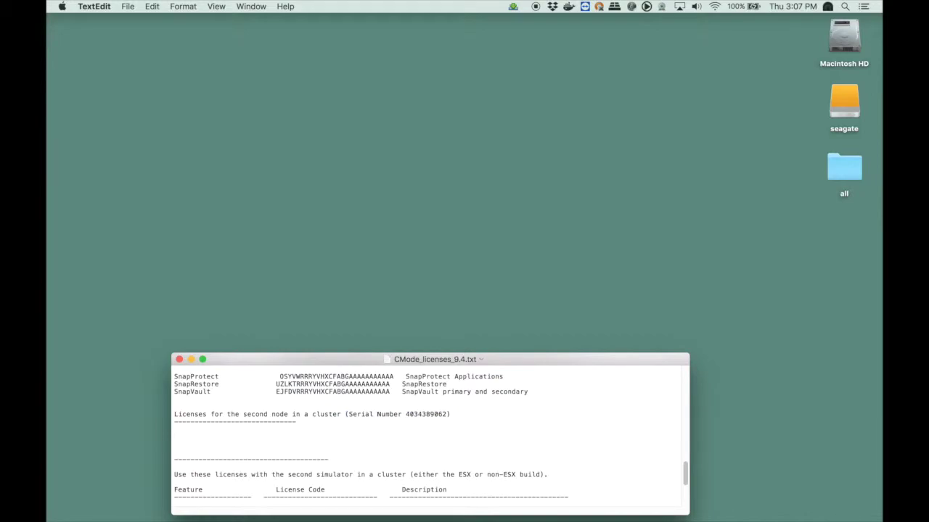
Show VMware Fusion's virtual machine library and start importing an existing virtual machine.
left_click(538, 510)
left_click(312, 6)
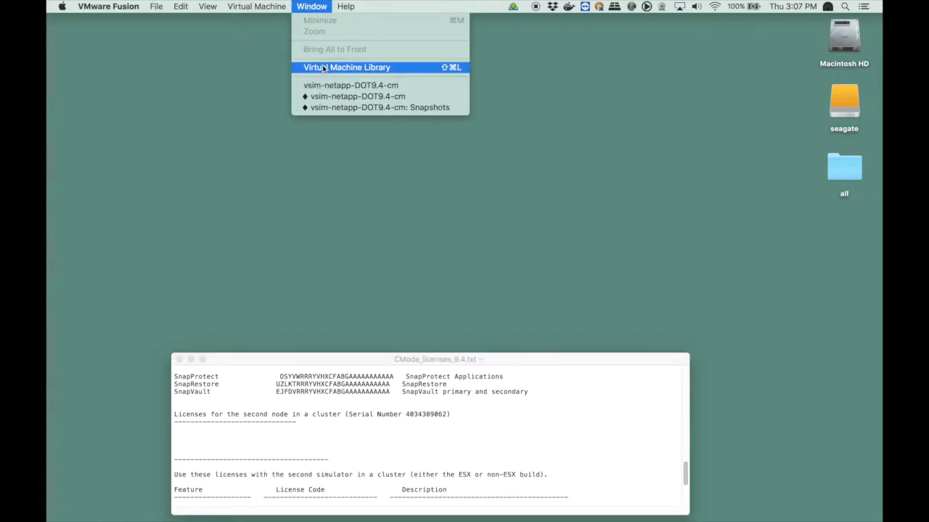
left_click(326, 66)
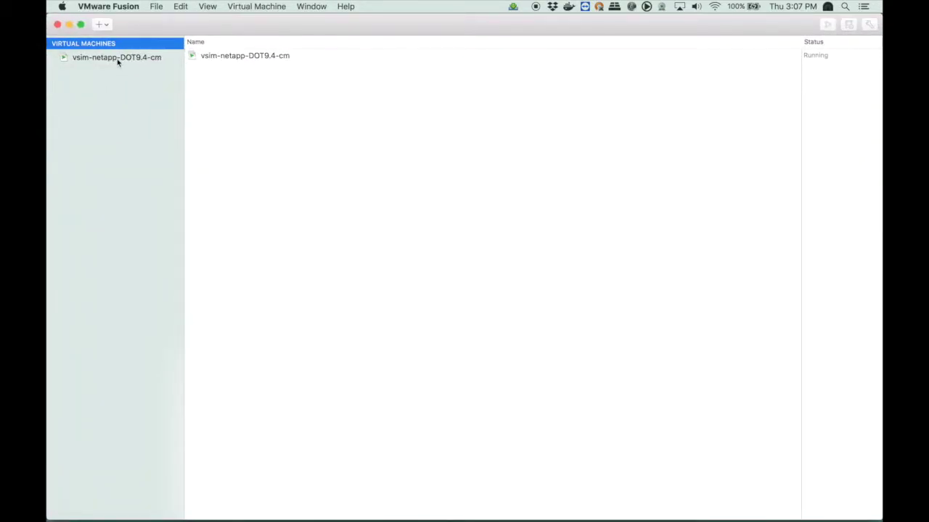
left_click(153, 9)
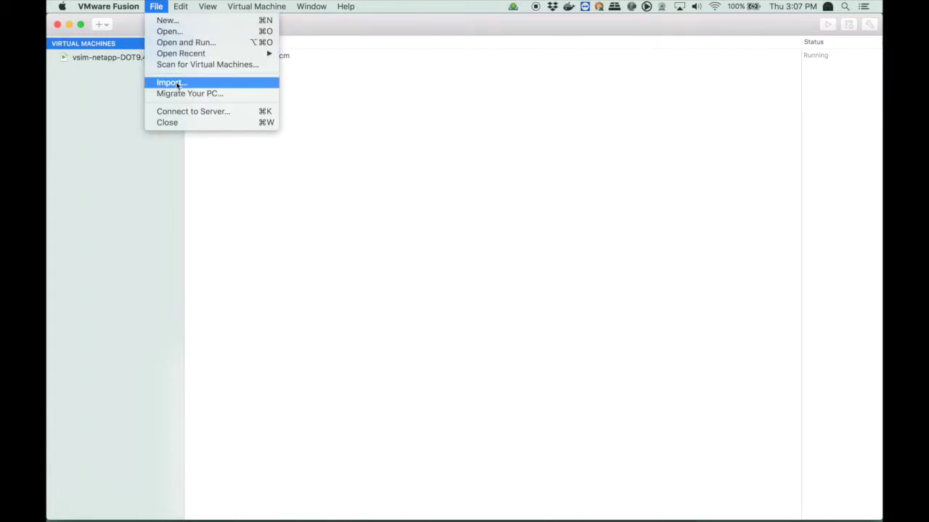
left_click(176, 86)
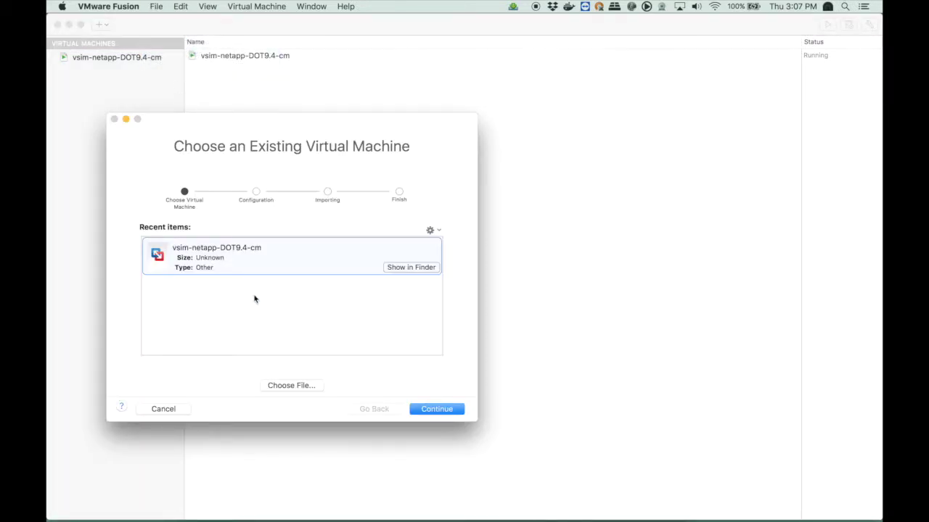
Choose vsim-netapp-DOT9.4-cm.ovf from seagate > labenvironment as the machine to import.
left_click(291, 385)
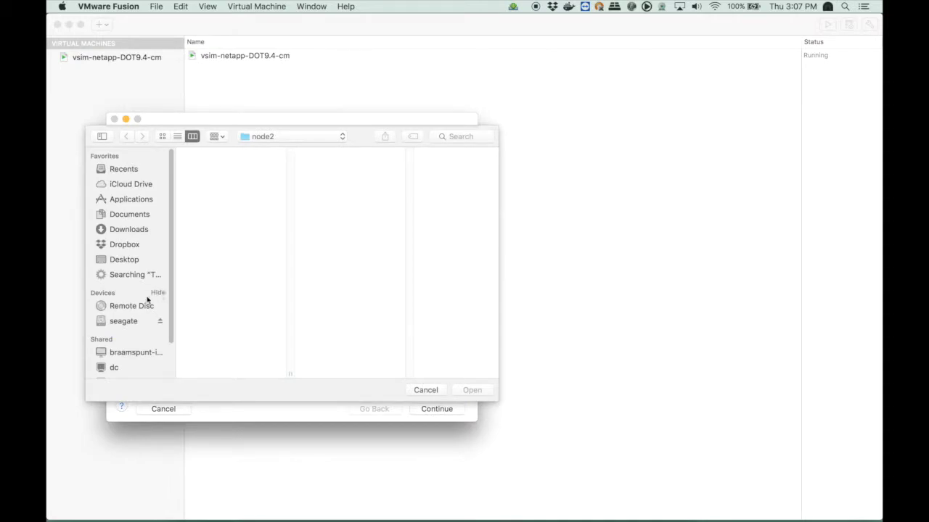
left_click(130, 324)
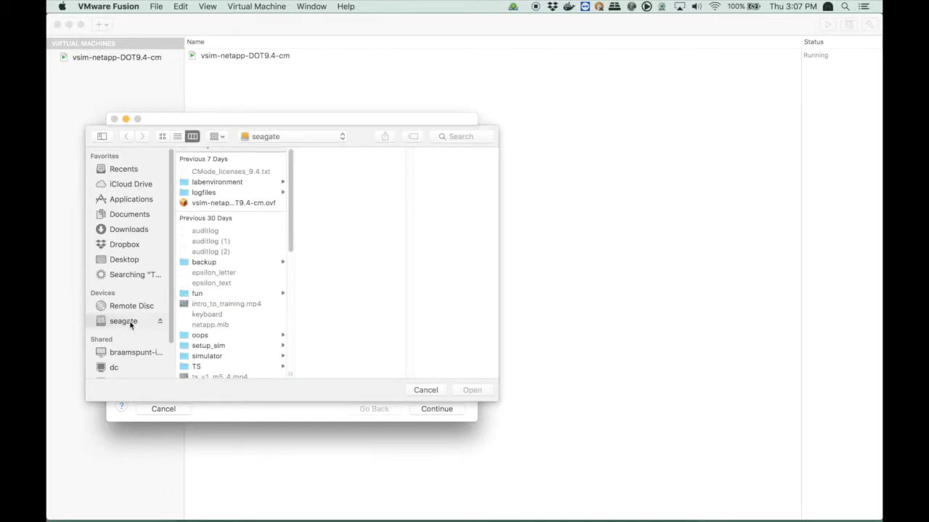
left_click(238, 186)
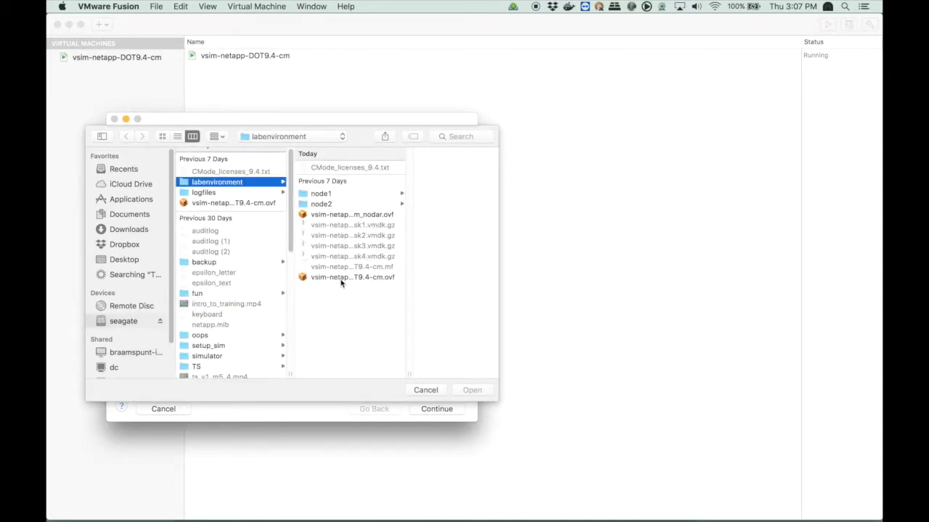
left_click(345, 281)
left_click(471, 390)
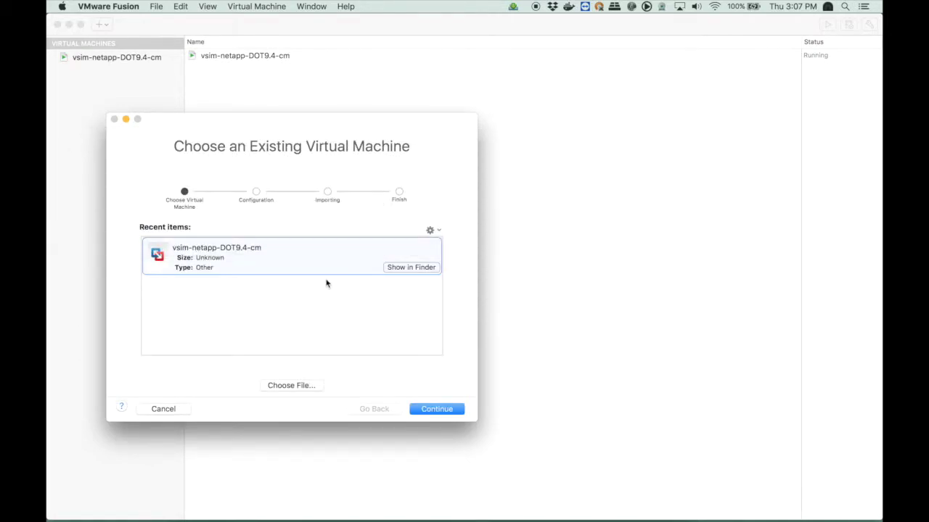
key("Return")
Import the simulator into seagate > labenvironment > node2 and open the new machine's settings.
left_click(122, 378)
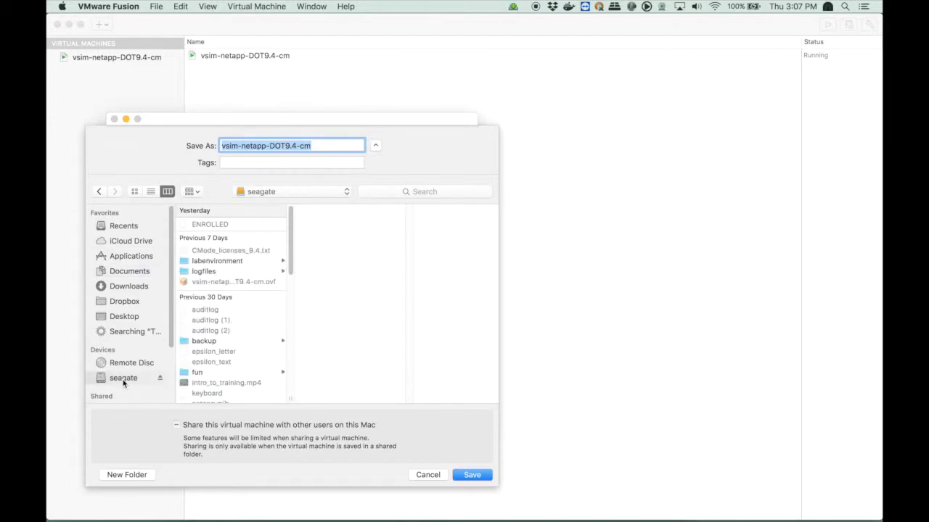
left_click(211, 263)
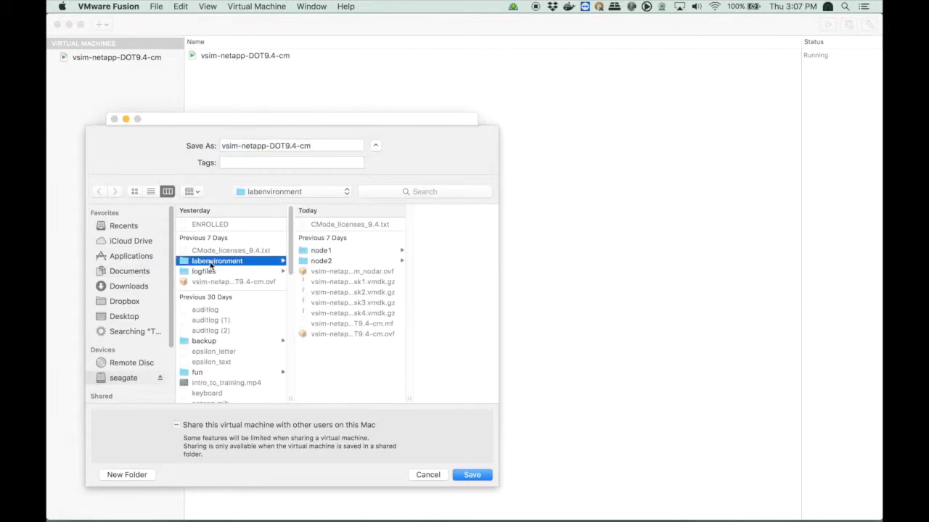
left_click(324, 262)
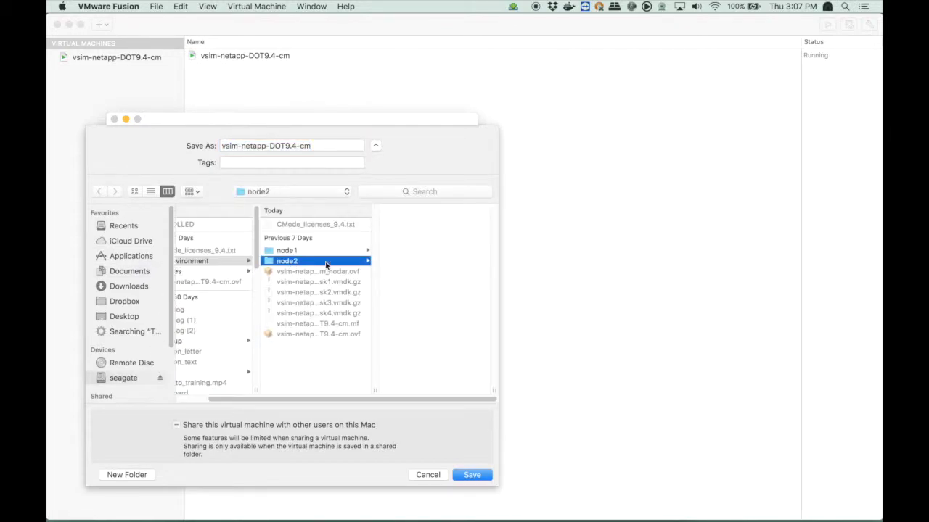
left_click(472, 475)
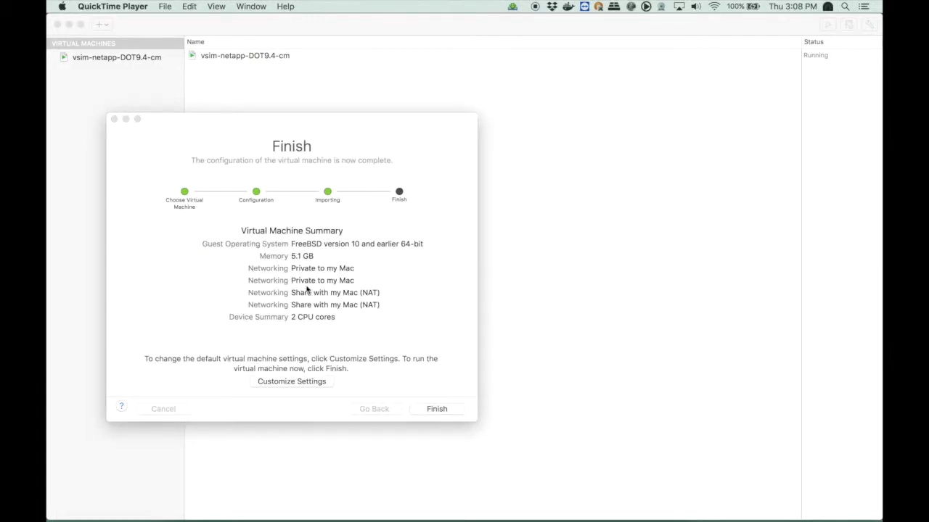
left_click(306, 383)
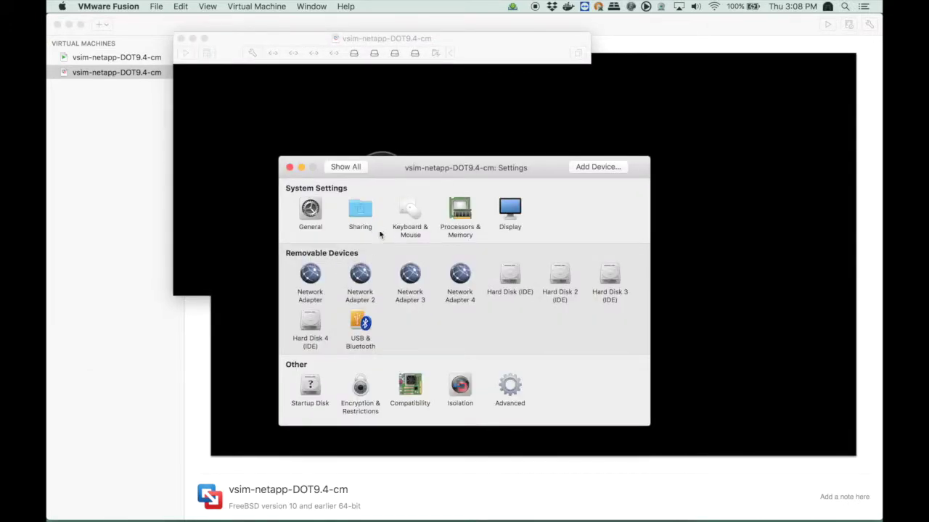
Bridge network adapters 3 and 4 to Autodetect.
left_click(419, 277)
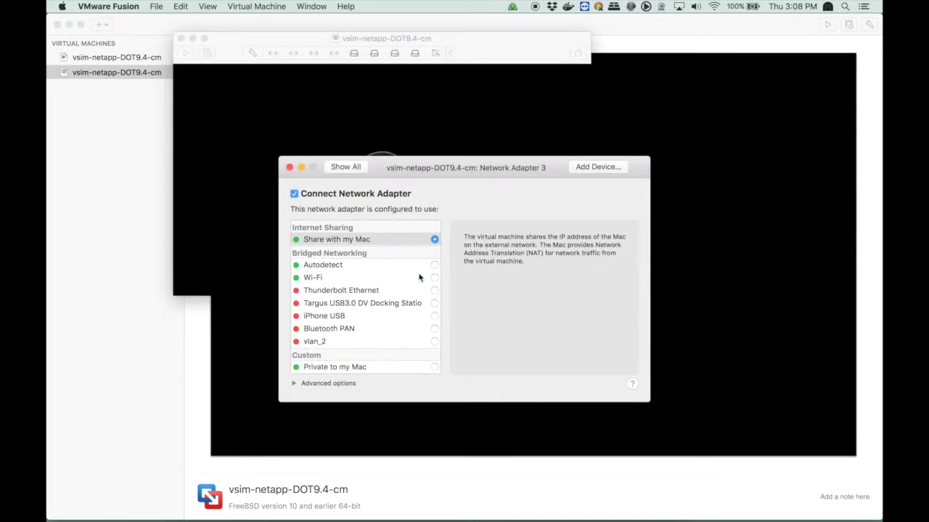
left_click(356, 266)
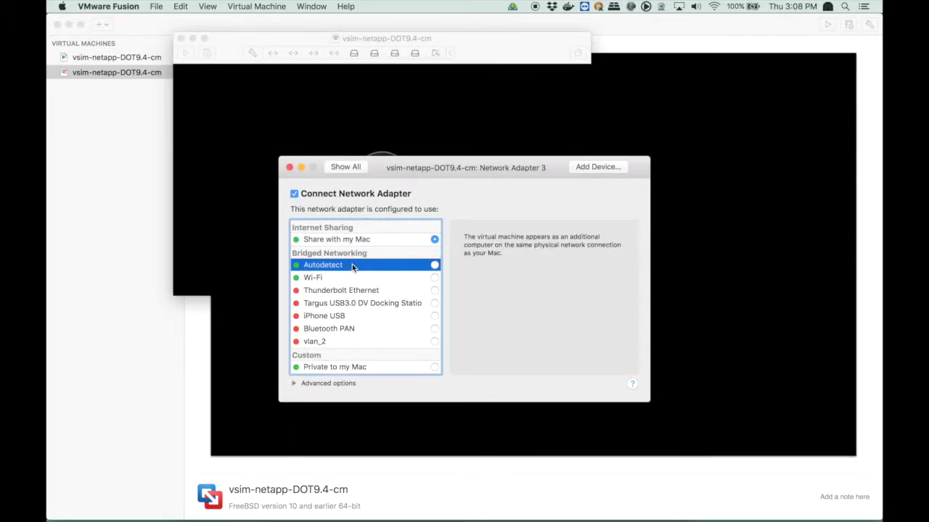
left_click(435, 266)
left_click(345, 166)
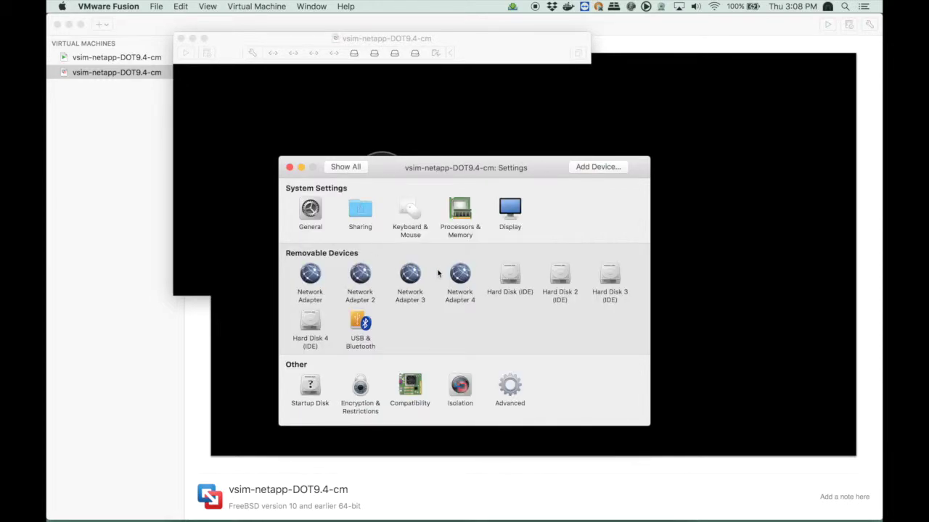
left_click(463, 274)
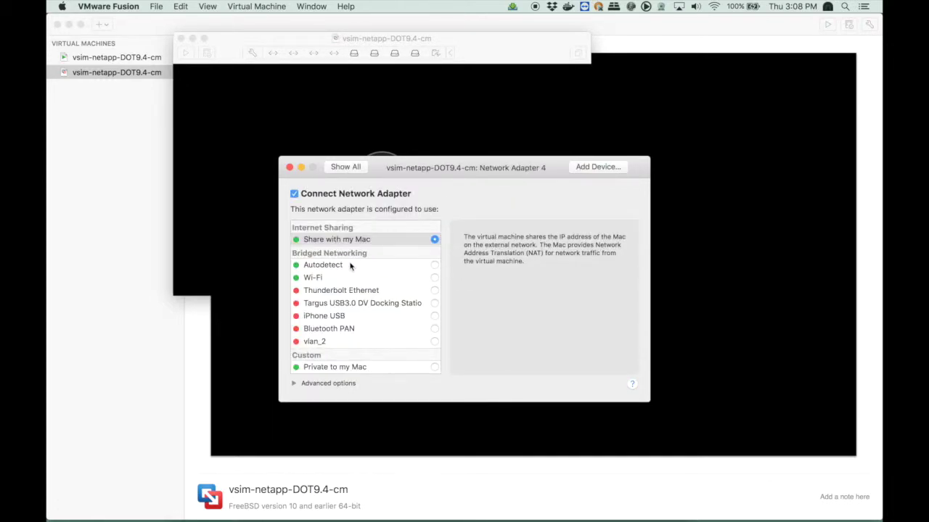
left_click(353, 266)
left_click(435, 267)
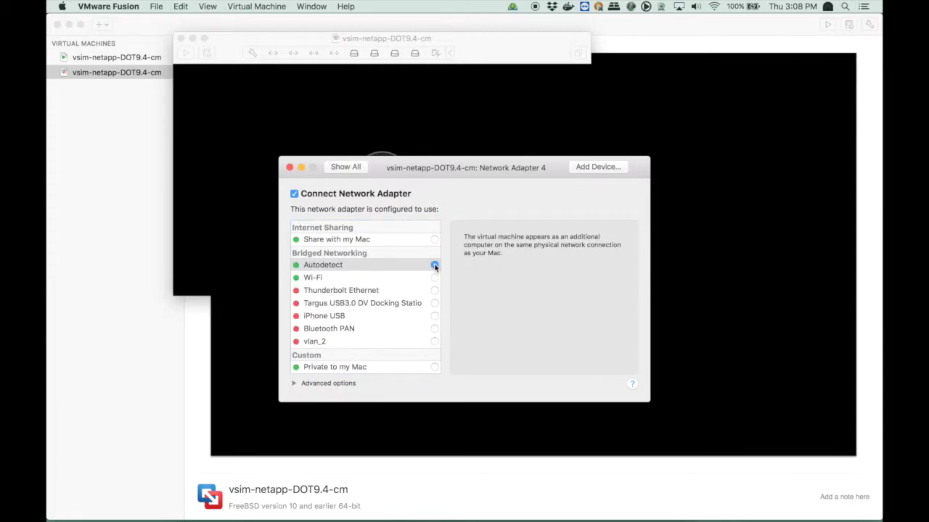
left_click(350, 168)
Add network adapters 5 and 6, both bridged to Autodetect, and close the settings.
left_click(610, 168)
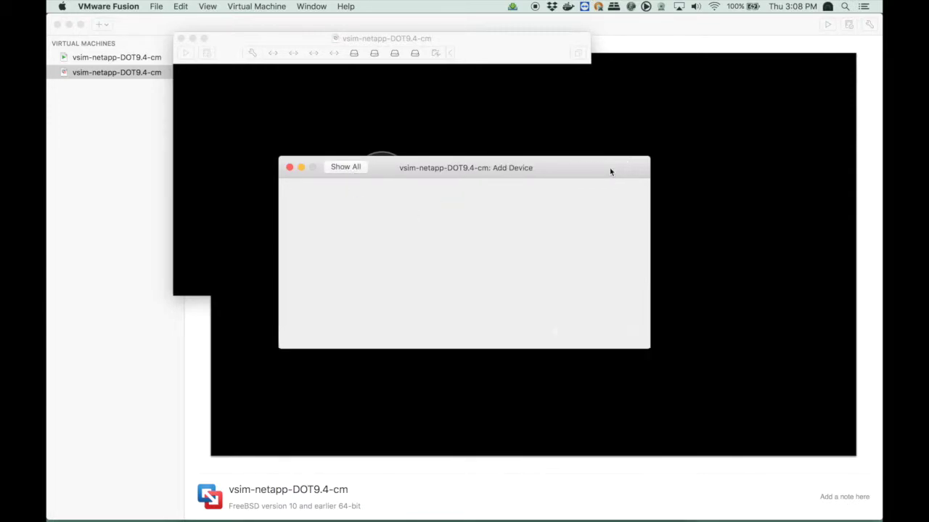
left_click(325, 226)
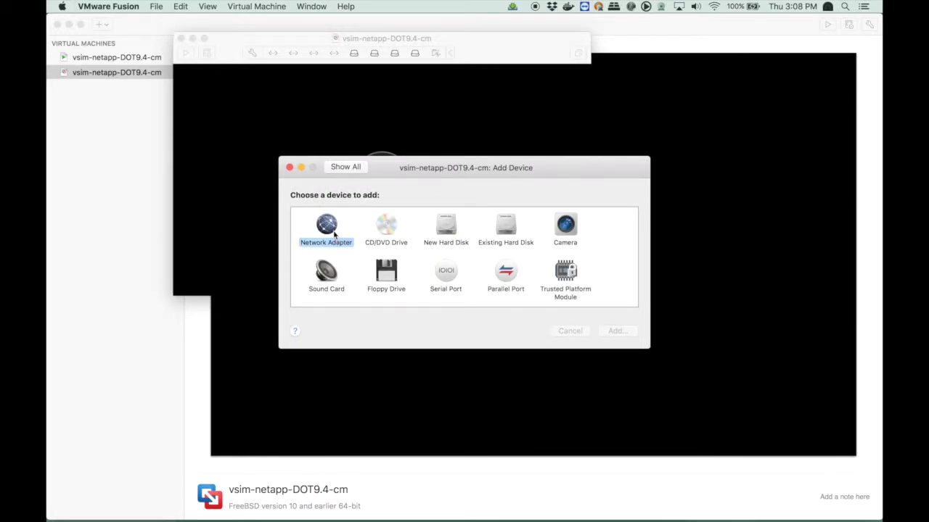
double_click(326, 228)
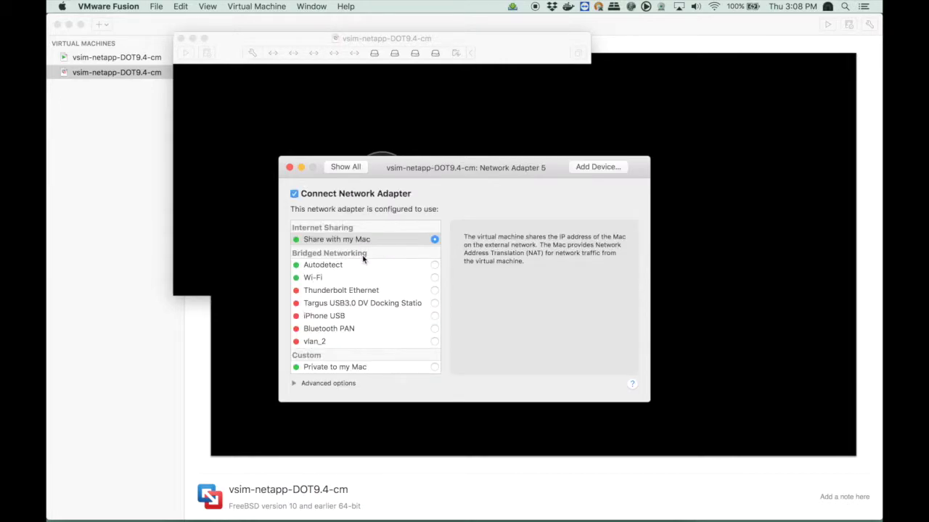
left_click(365, 264)
left_click(430, 266)
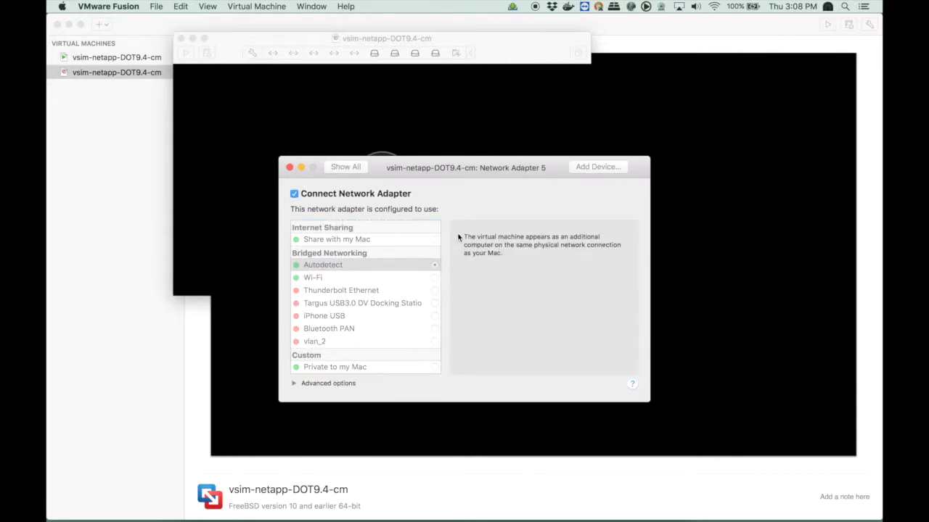
left_click(594, 167)
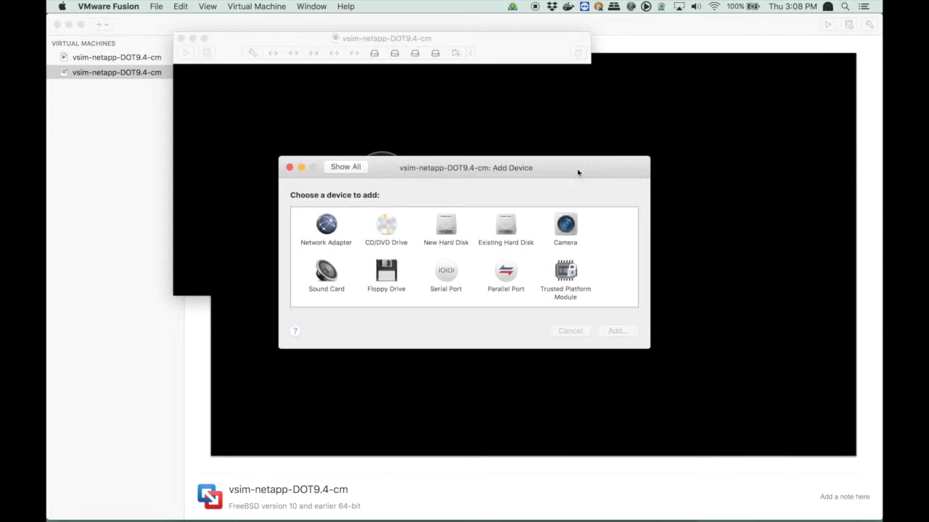
left_click(328, 230)
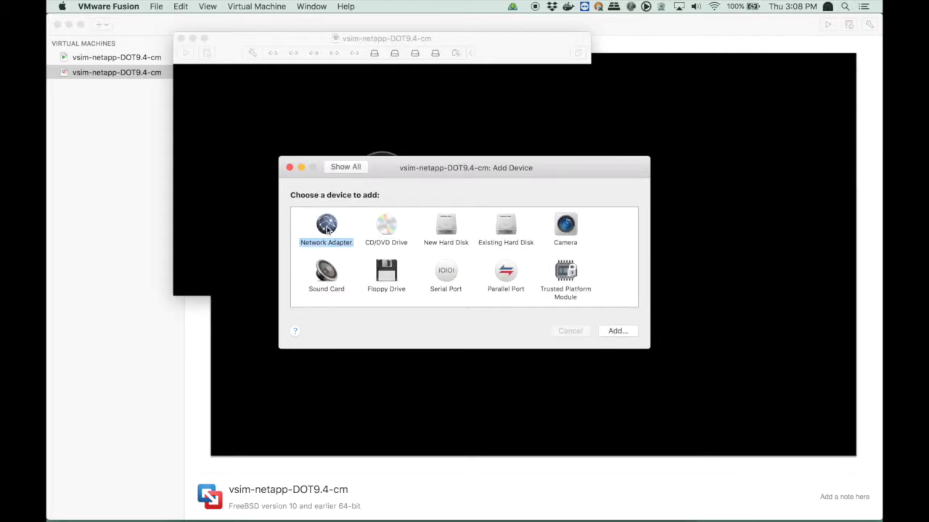
double_click(328, 230)
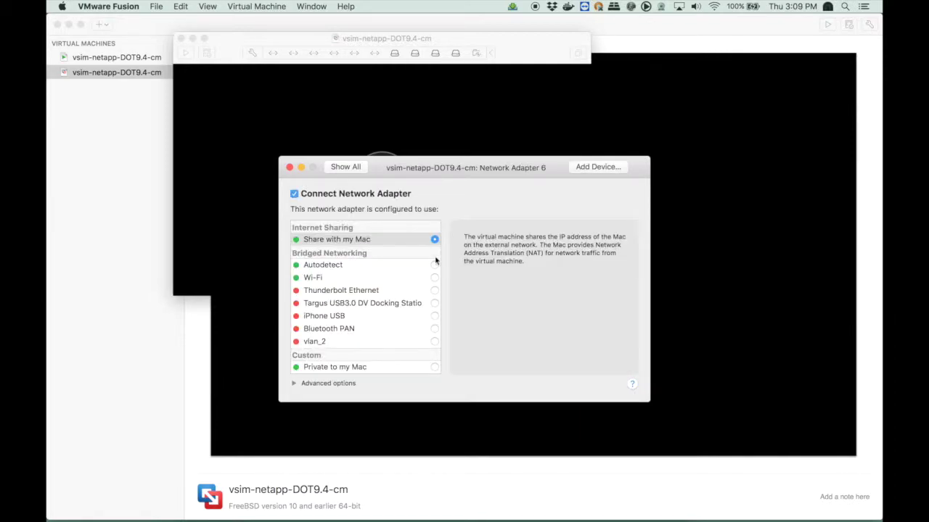
left_click(434, 266)
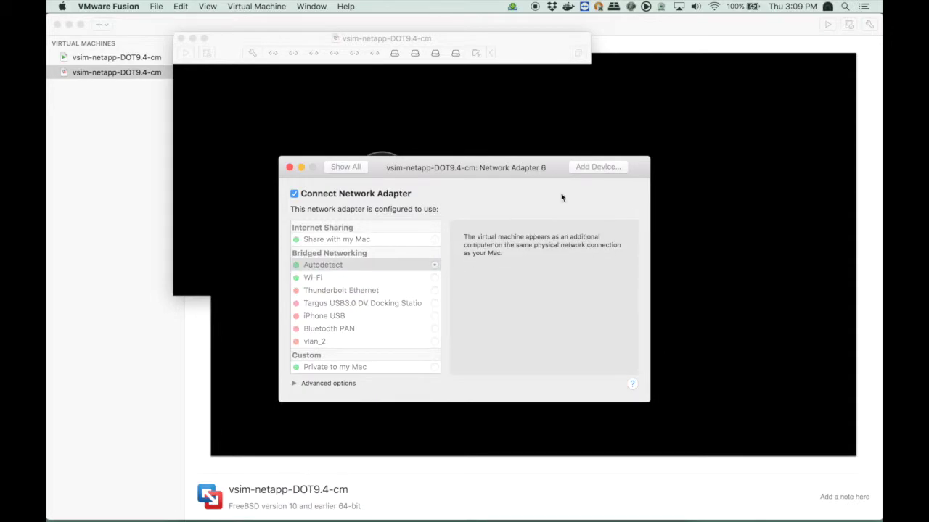
left_click(354, 167)
left_click(288, 168)
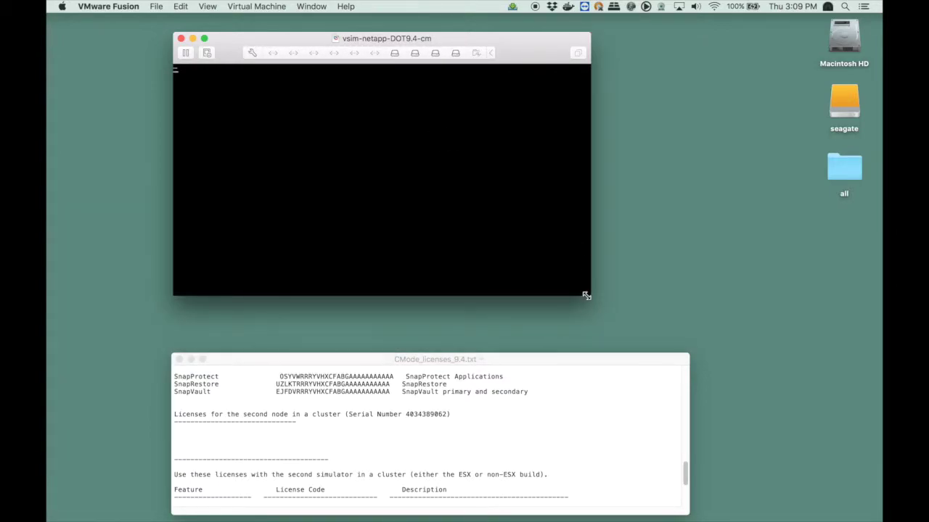
Enlarge the new simulator's console window.
left_click_drag(586, 296, 687, 353)
left_click(675, 341)
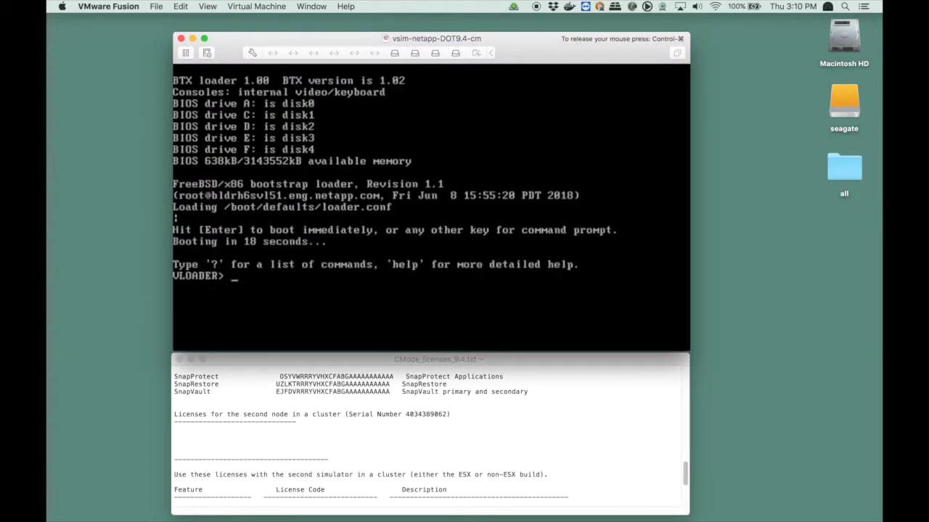
type("setenv SYS_SERIAL_NUM ")
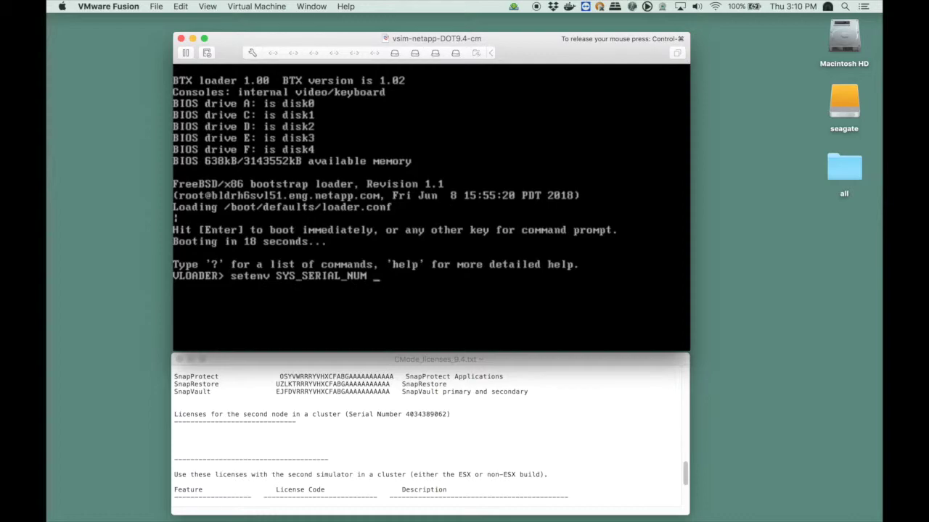
type("4034389-06-")
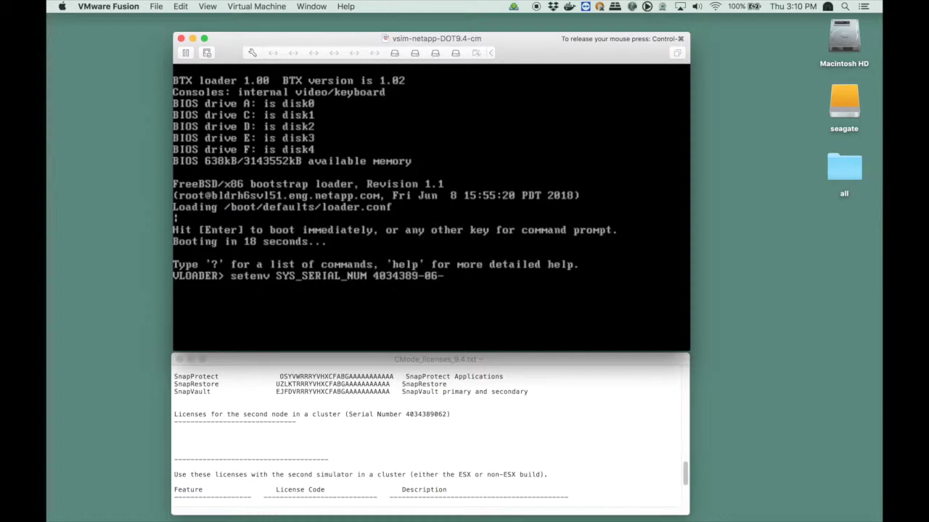
type("2")
key("Return")
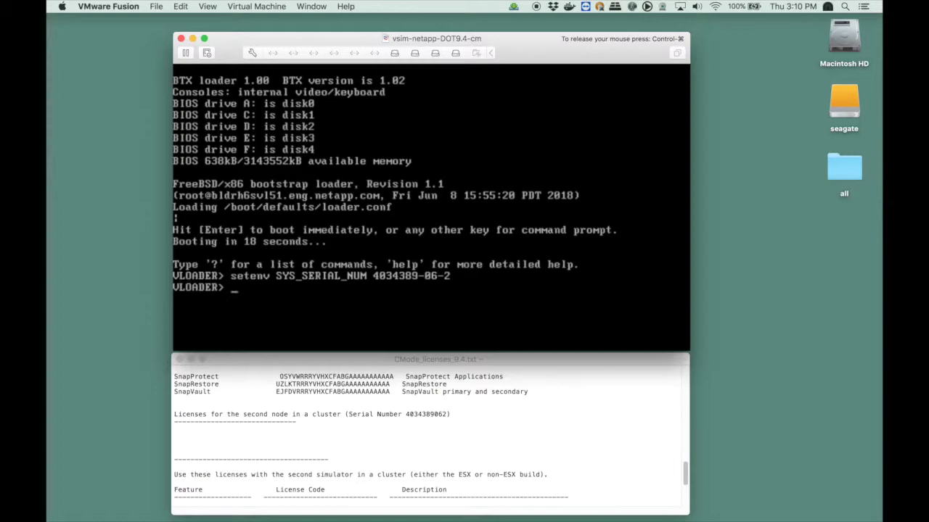
type("setenv bootarg.nvram.sysid 403")
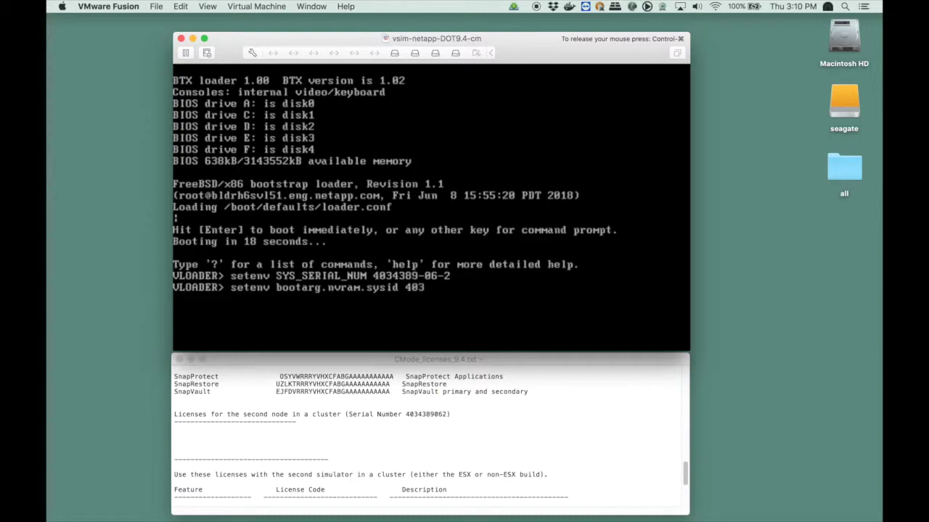
type("4389062")
key("Return")
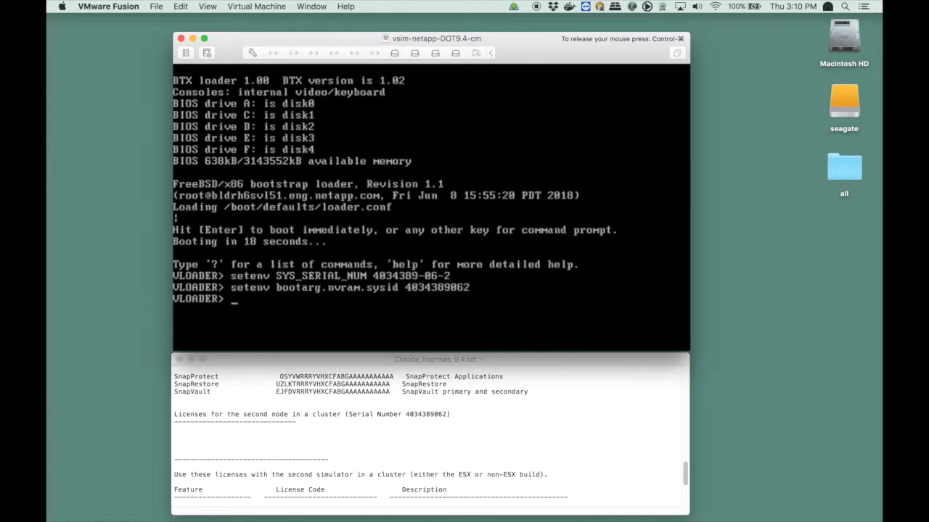
type("boot")
key("Return")
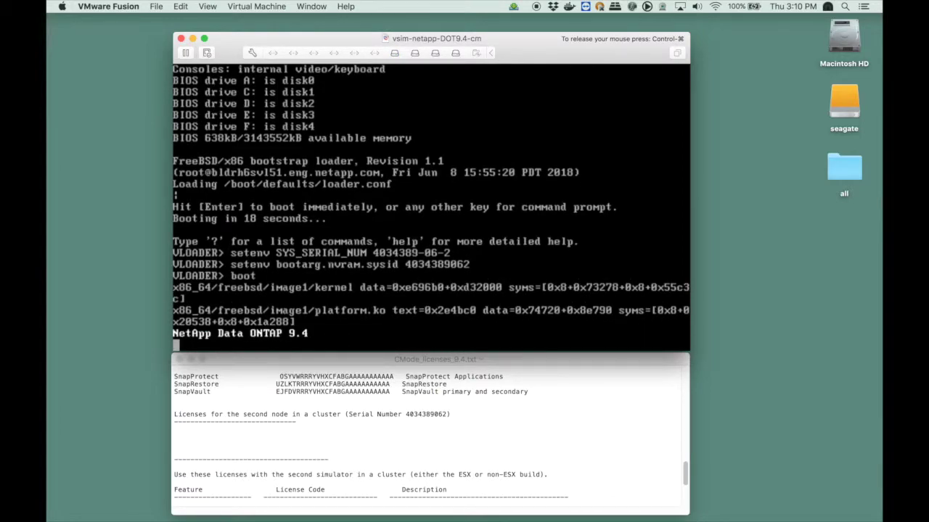
Interrupt startup, choose Boot Menu option 4, and confirm both wipe prompts with y.
key("ctrl+c")
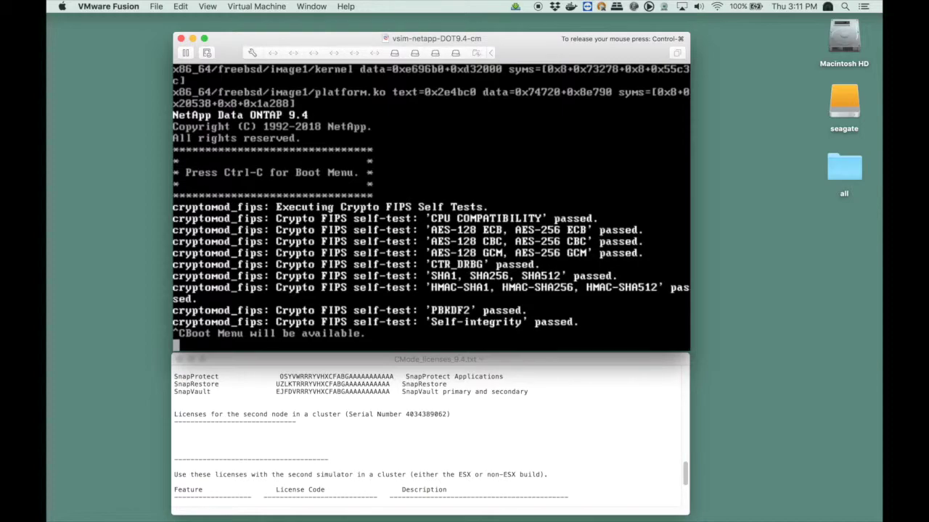
type("4")
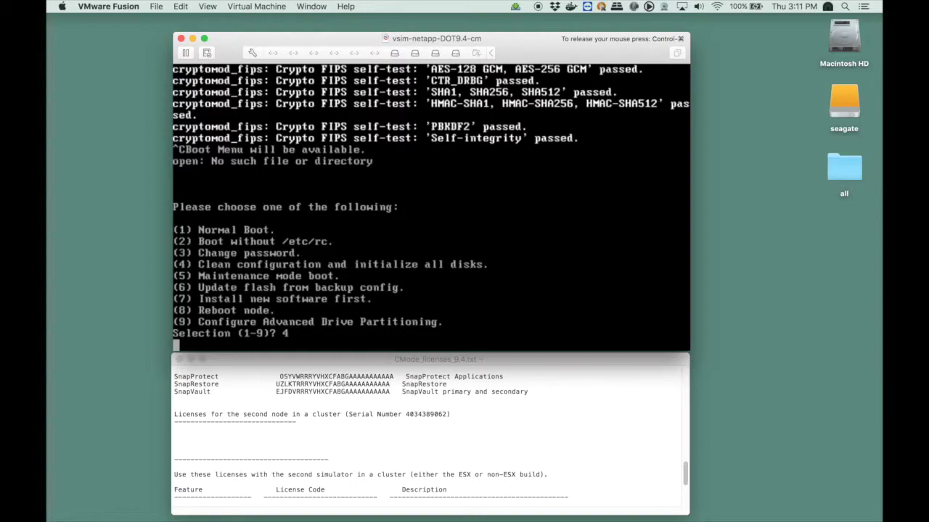
type("y")
key("Return")
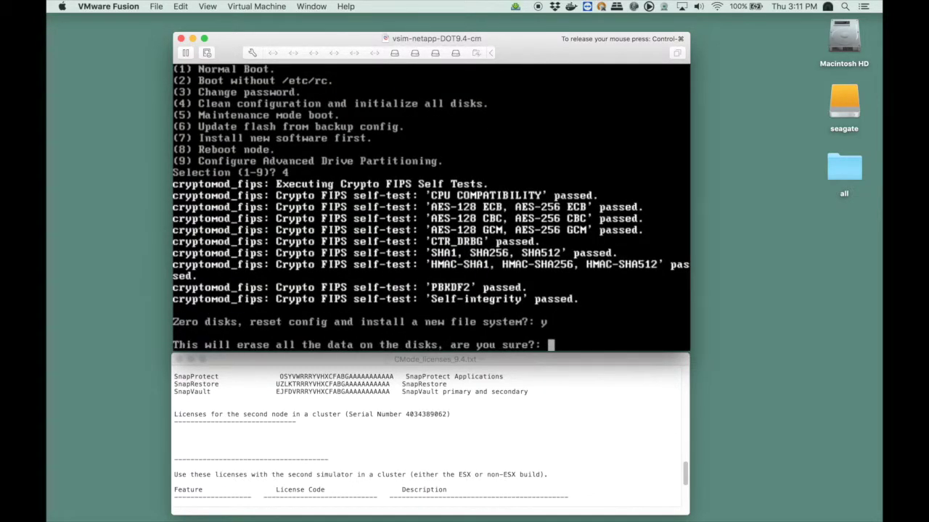
type("y")
key("Return")
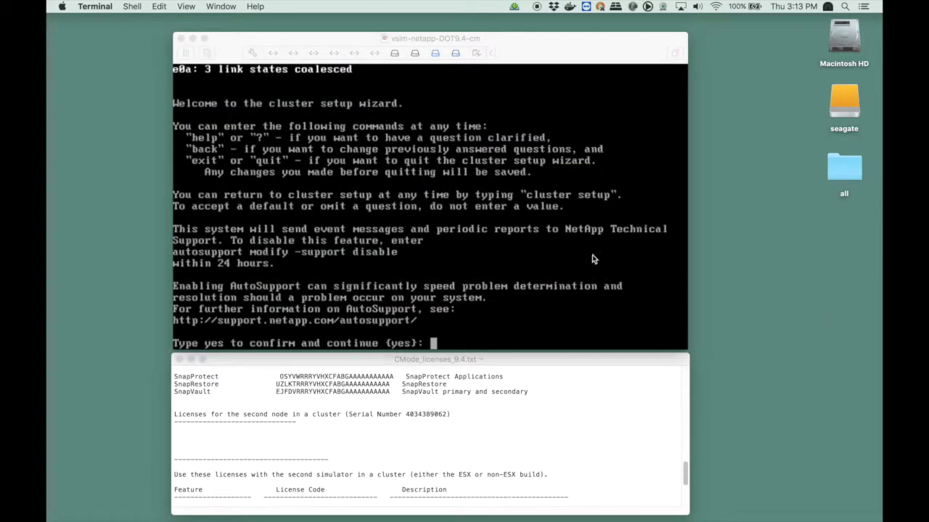
Accept AutoSupport and the default e0c node management port.
left_click(592, 255)
type("yes")
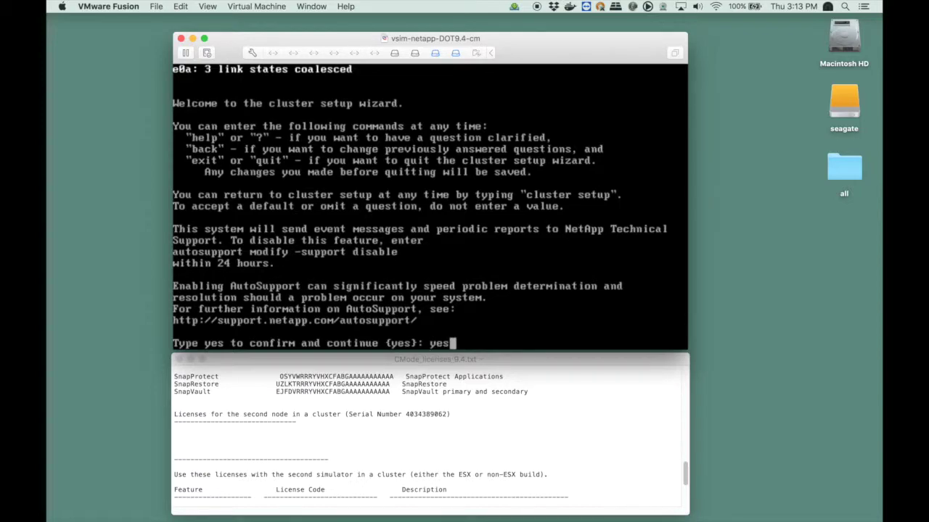
key("Return")
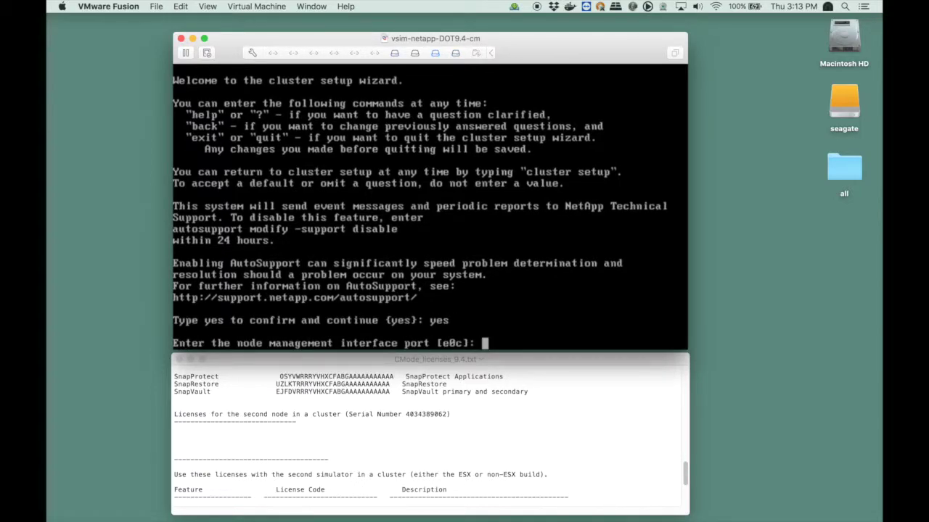
key("Return")
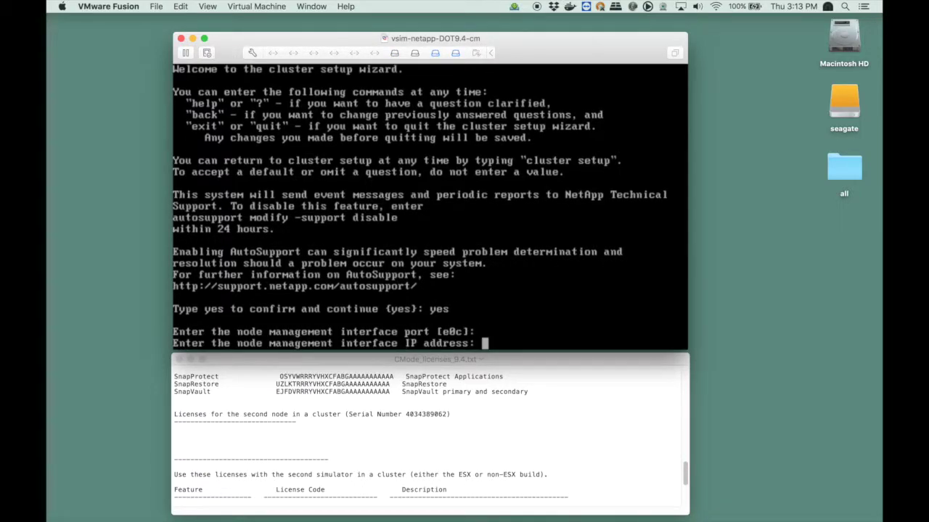
Give e0c IP 192.168.4.97, netmask 255.255.255.0 and gateway 192.168.4.1, then continue setup.
type("192.168.")
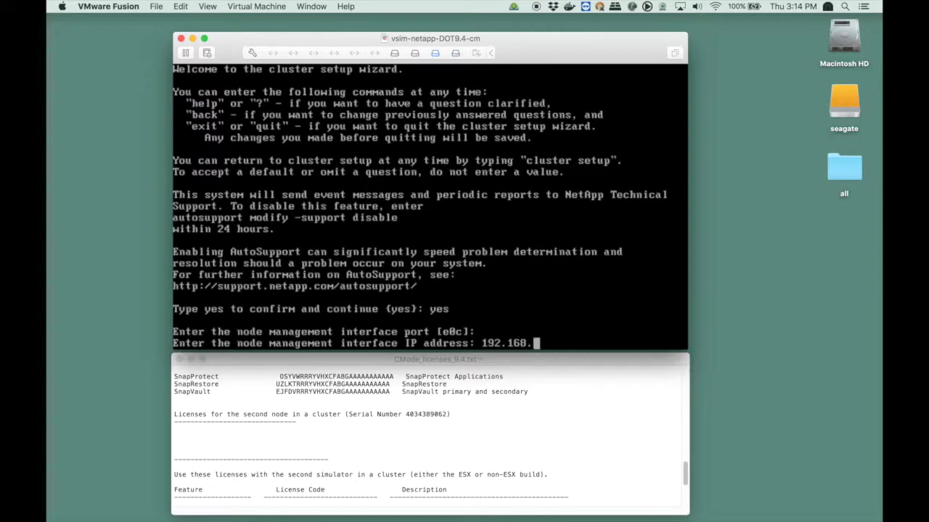
type("4.97")
key("Return")
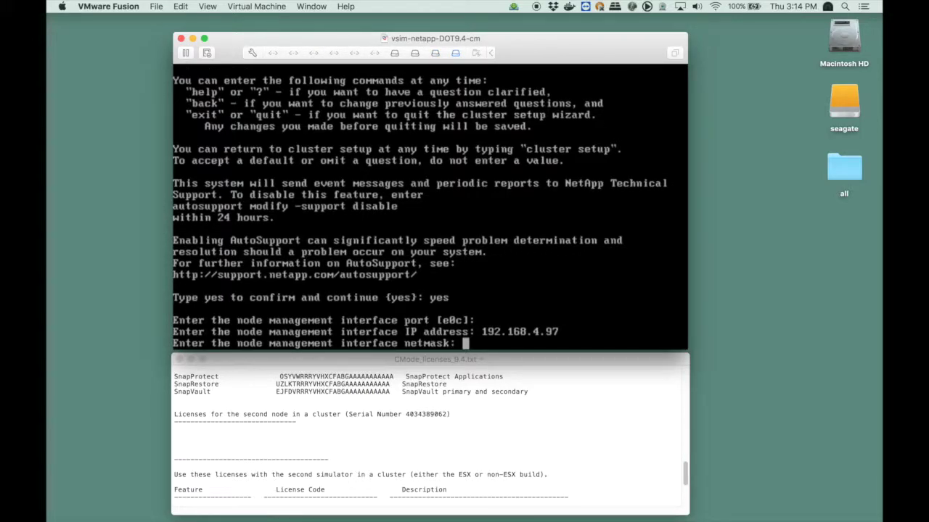
type("255.255.255.0")
key("Return")
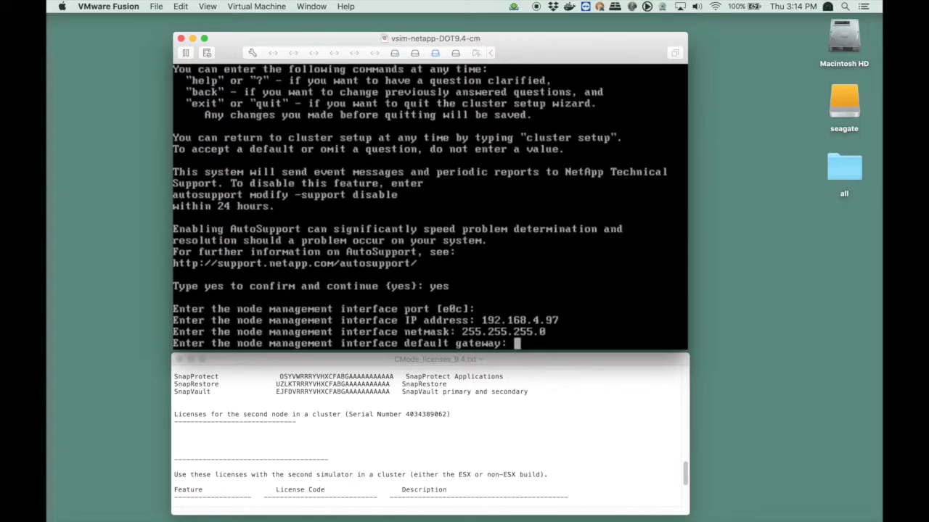
type("192.168.4.")
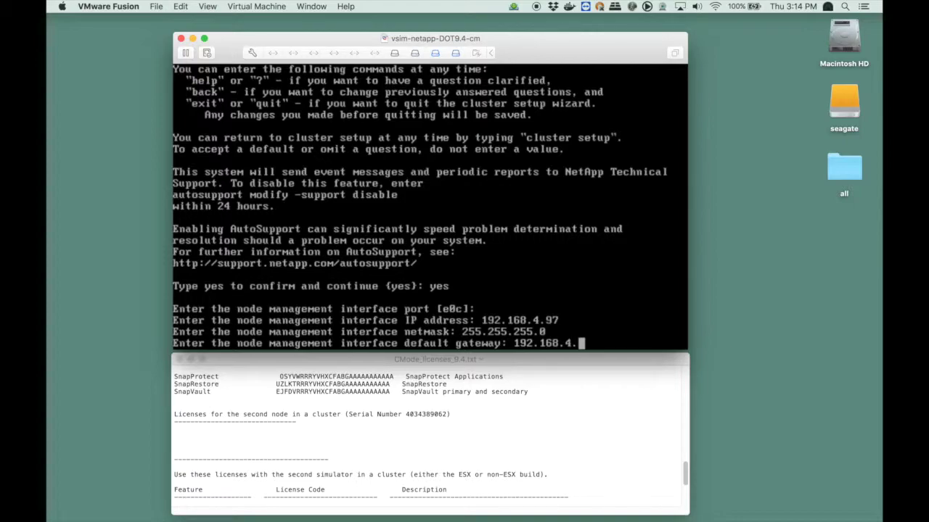
type("1")
key("Return")
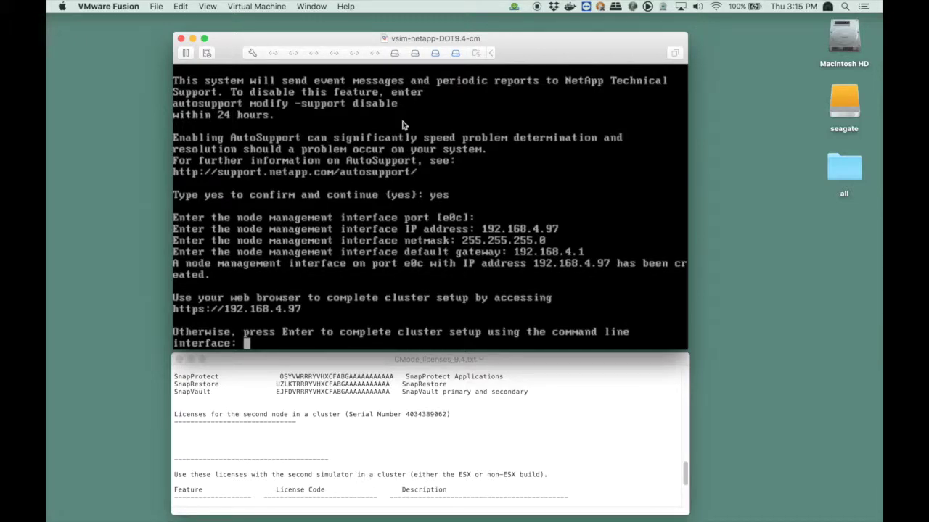
key("Return")
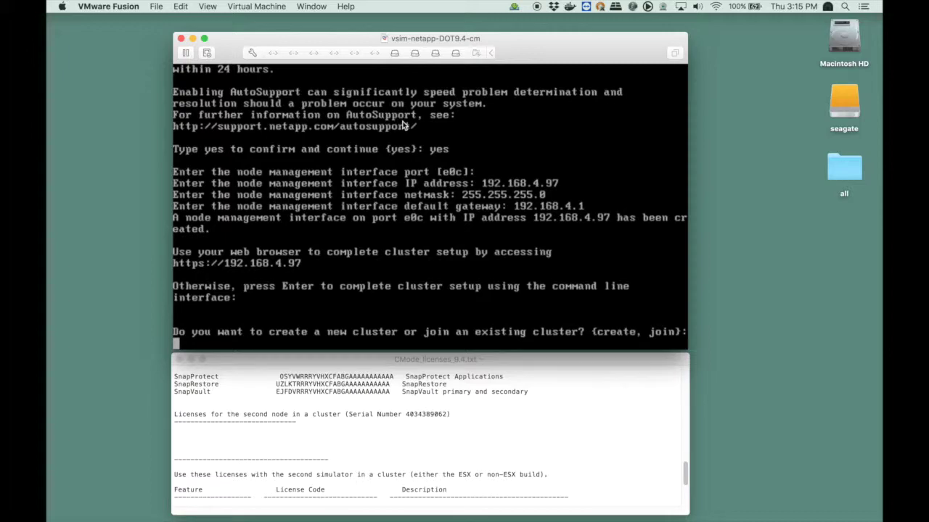
Join the second node to the existing cluster at 169.254.1.1, accepting the default cluster network settings.
type("join")
key("Return")
type("yes, no} [yes]: yes")
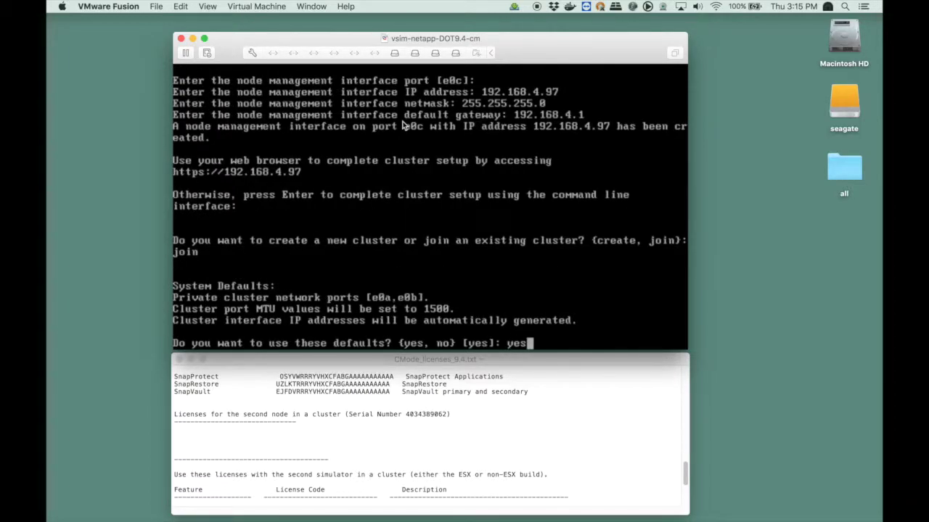
key("BackSpace")
key("BackSpace")
key("BackSpace")
type("yes")
key("Return")
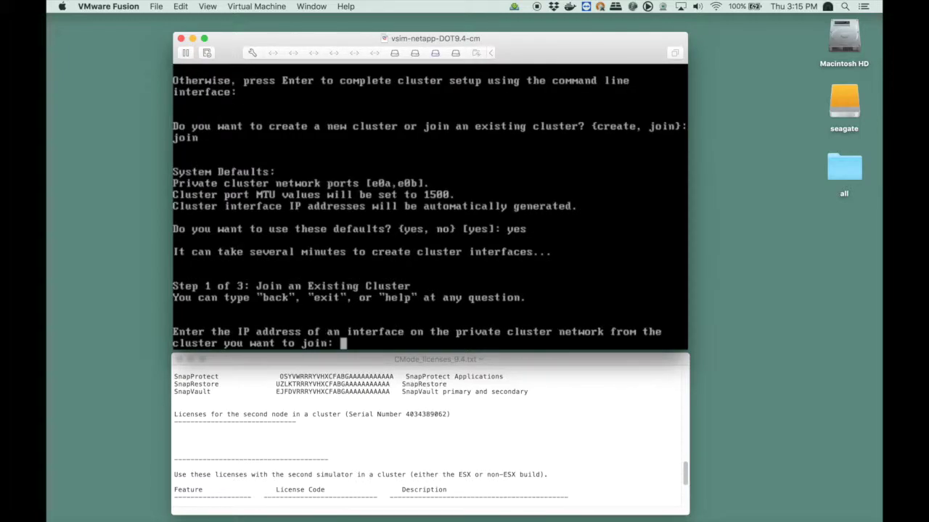
type("169.254.")
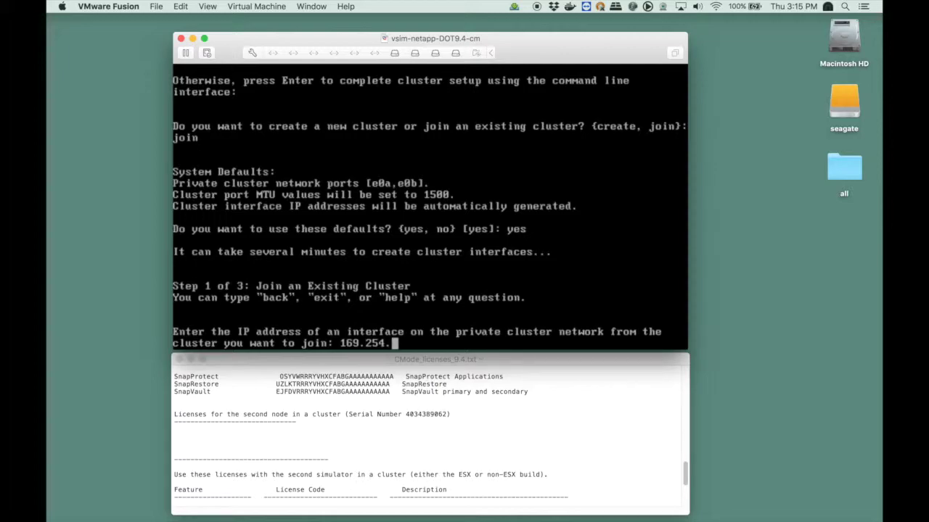
type("1.1")
key("Return")
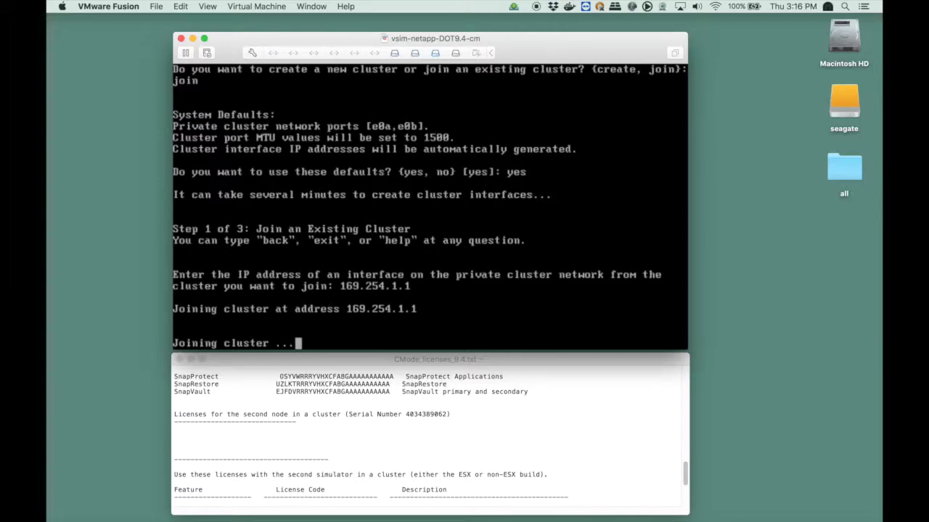
Scroll through the licenses document, then bring the ssh session on the cluster to the front.
left_click(386, 393)
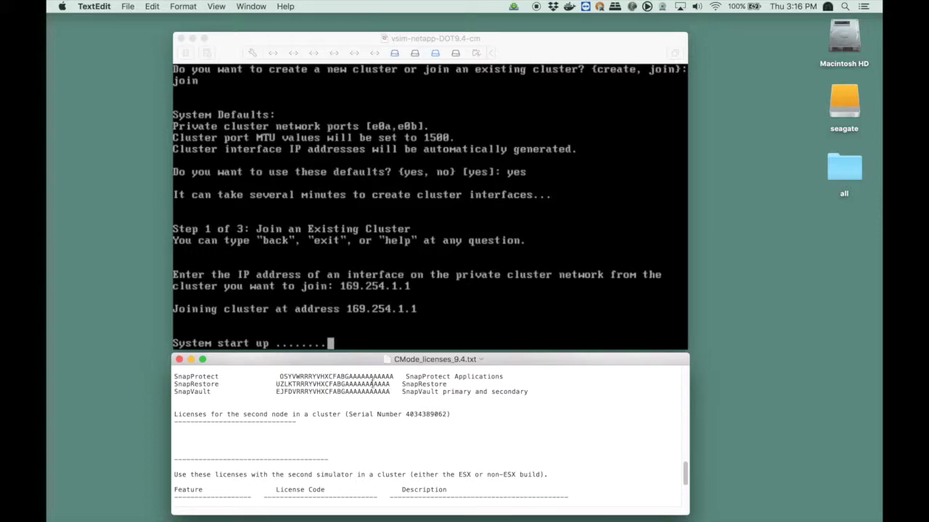
scroll(372, 384, "down", 3)
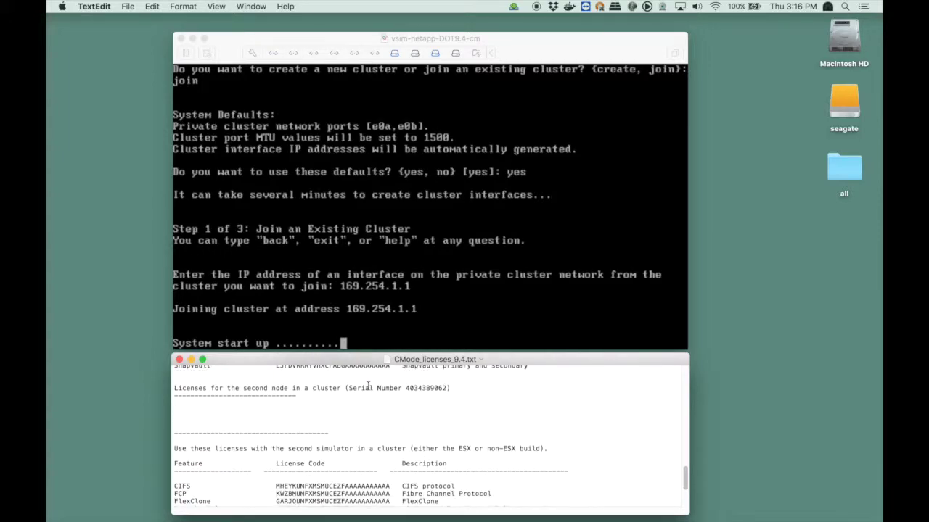
scroll(367, 385, "down", 5)
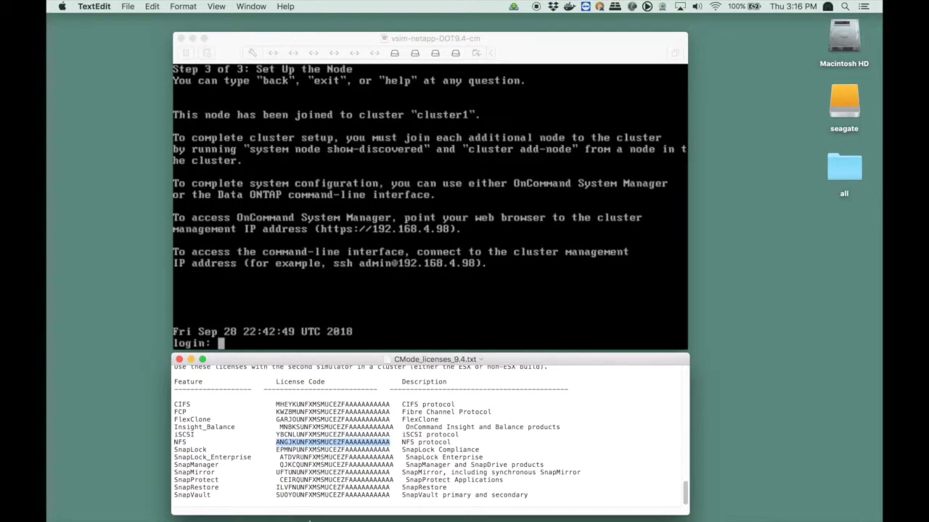
left_click(433, 510)
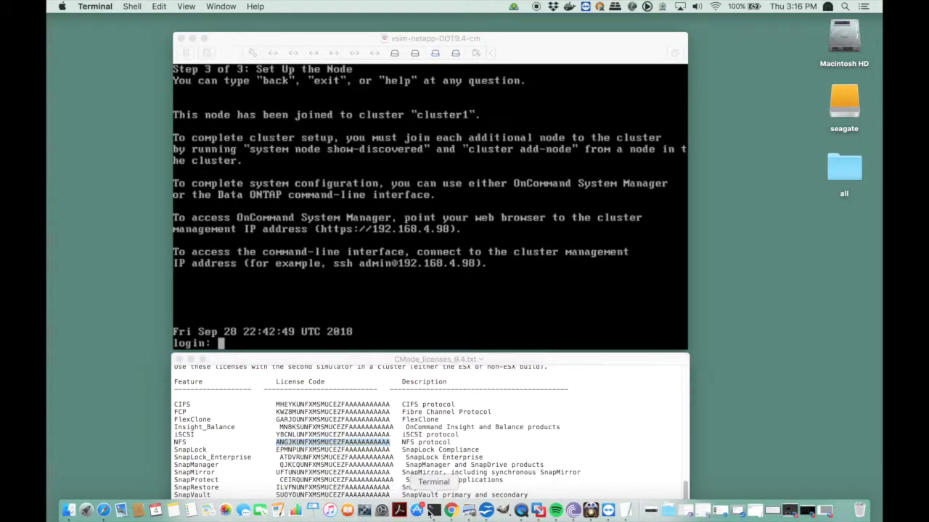
Run cluster show to list the cluster's nodes and their health.
left_click_drag(289, 146, 288, 39)
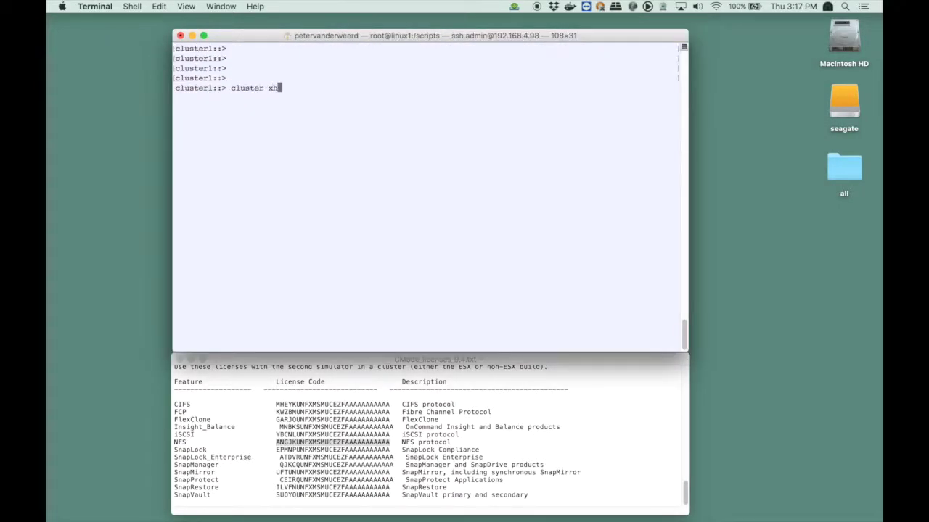
type("show")
key("Return")
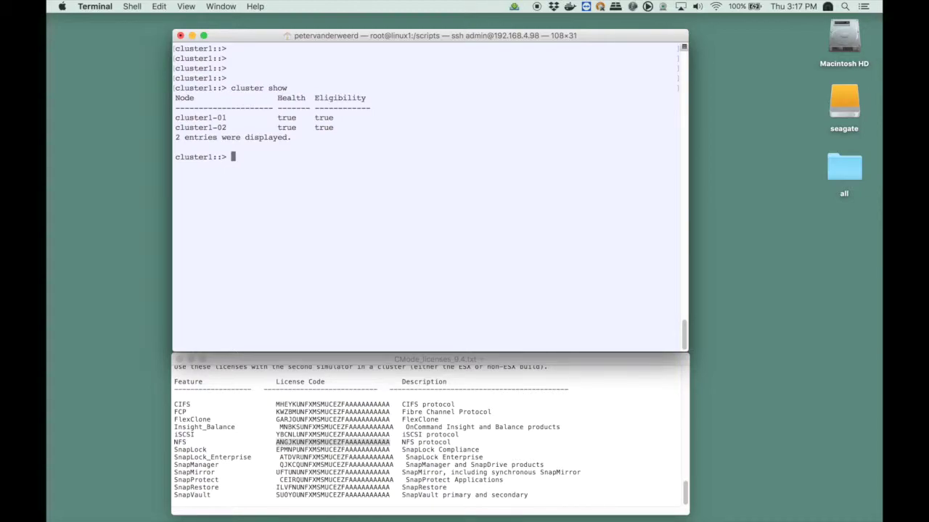
Install the NFS license with license add, pasting the code copied from TextEdit.
key("ctrl+l")
type("license add")
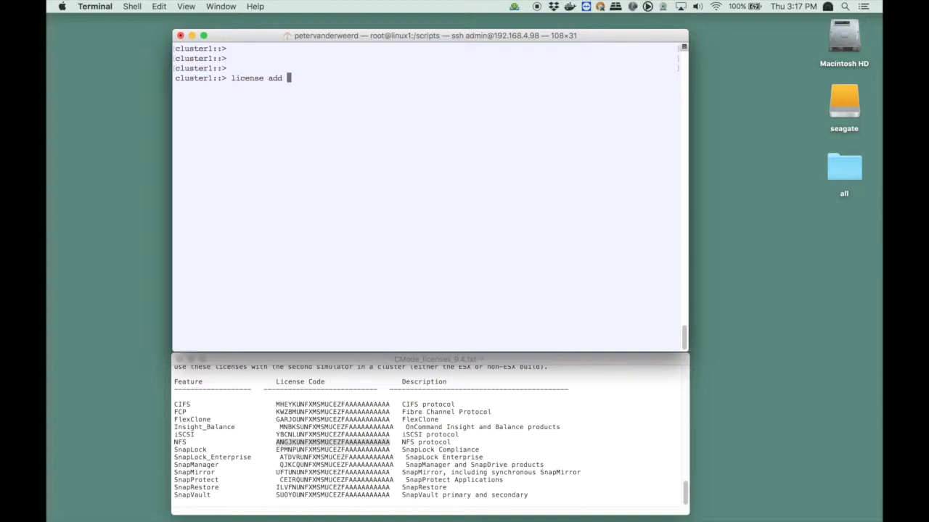
key("super+Tab")
key("super+c")
key("super+Tab")
key("super+v")
key("Return")
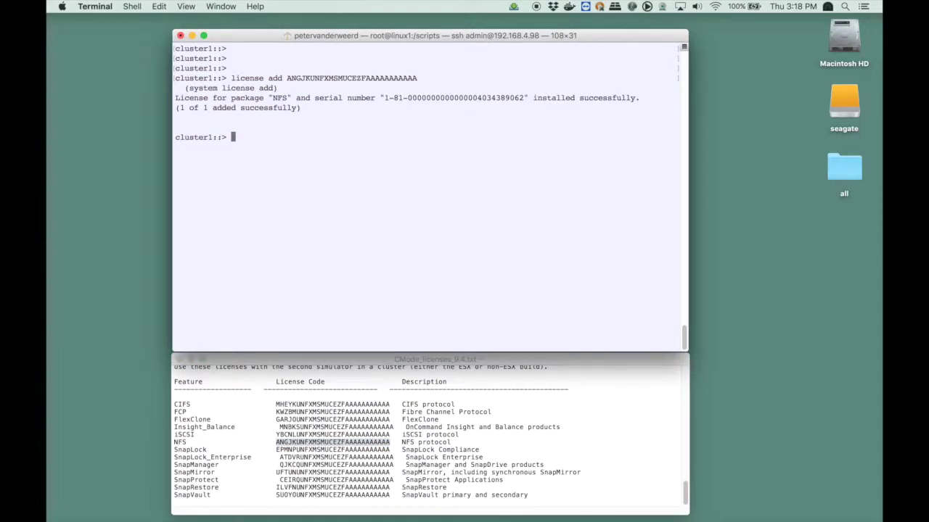